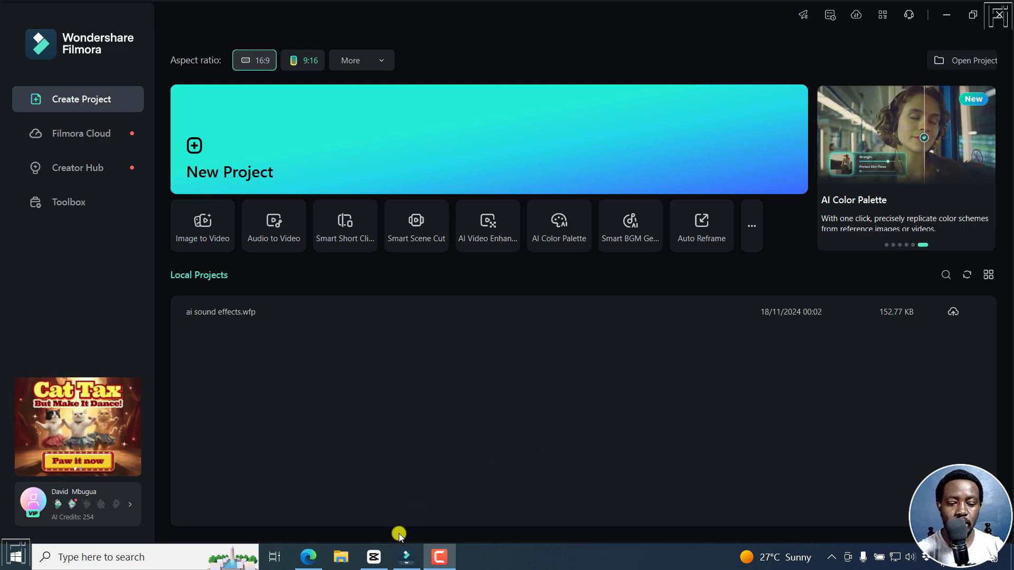
- Switch to CapCut and create a new empty project named 0120
{"action": "left_click", "coordinate": [374, 557]}
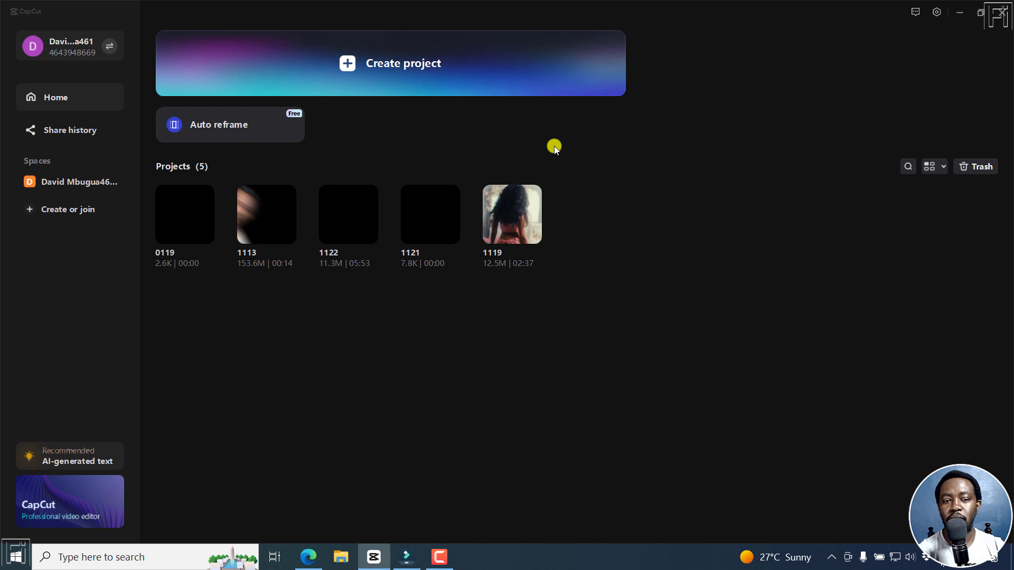
{"action": "left_click", "coordinate": [410, 68]}
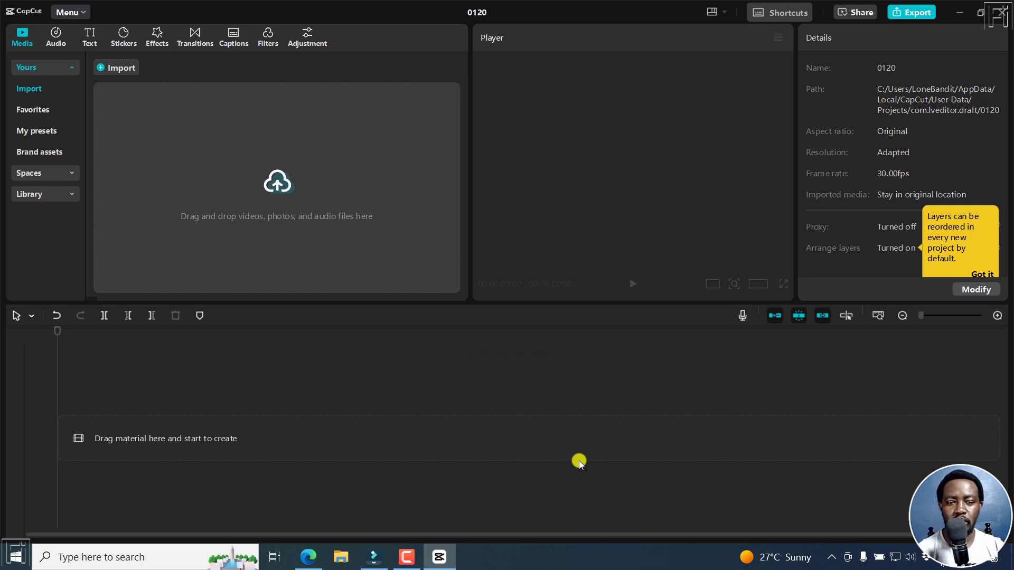
- Start a new untitled Filmora project, then toggle between the Filmora and CapCut editors
{"action": "left_click", "coordinate": [373, 560]}
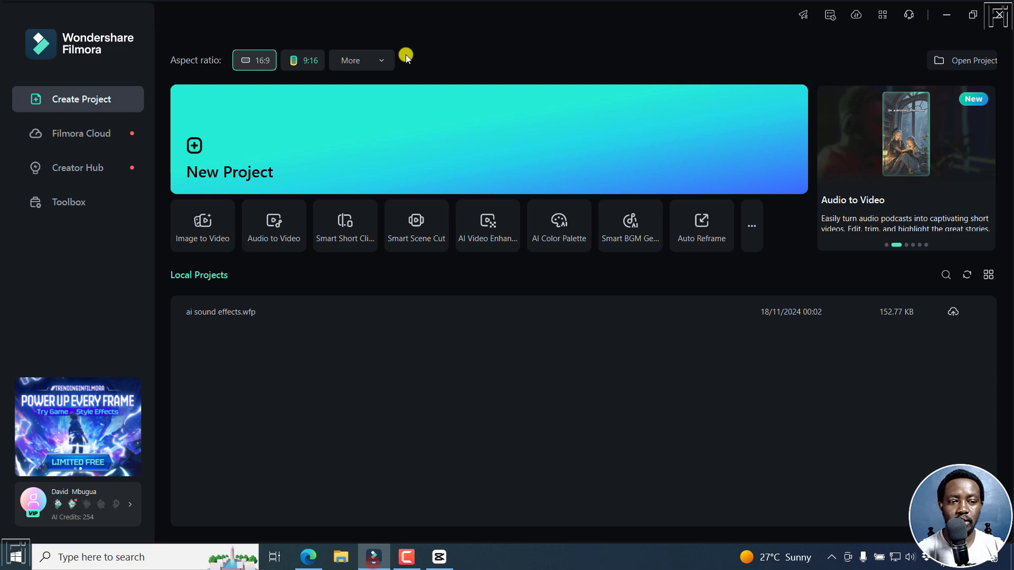
{"action": "left_click", "coordinate": [264, 160]}
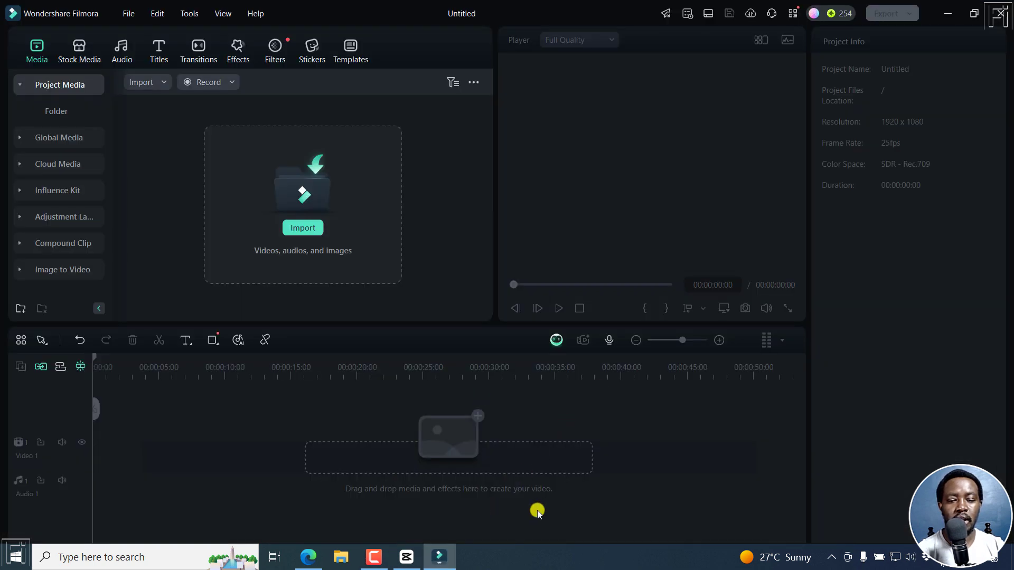
{"action": "left_click", "coordinate": [445, 559]}
{"action": "left_click", "coordinate": [445, 558]}
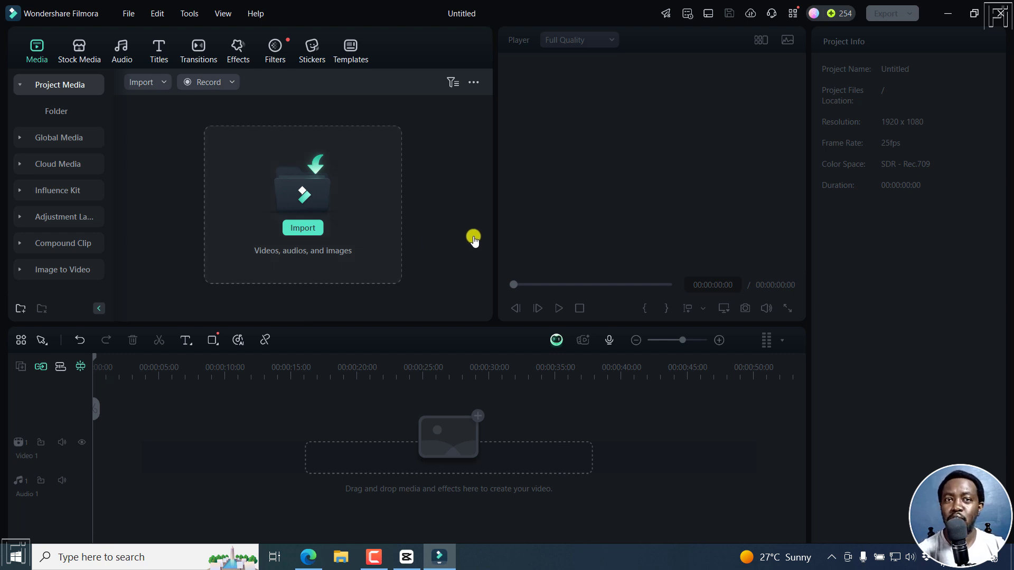
{"action": "left_click", "coordinate": [404, 560]}
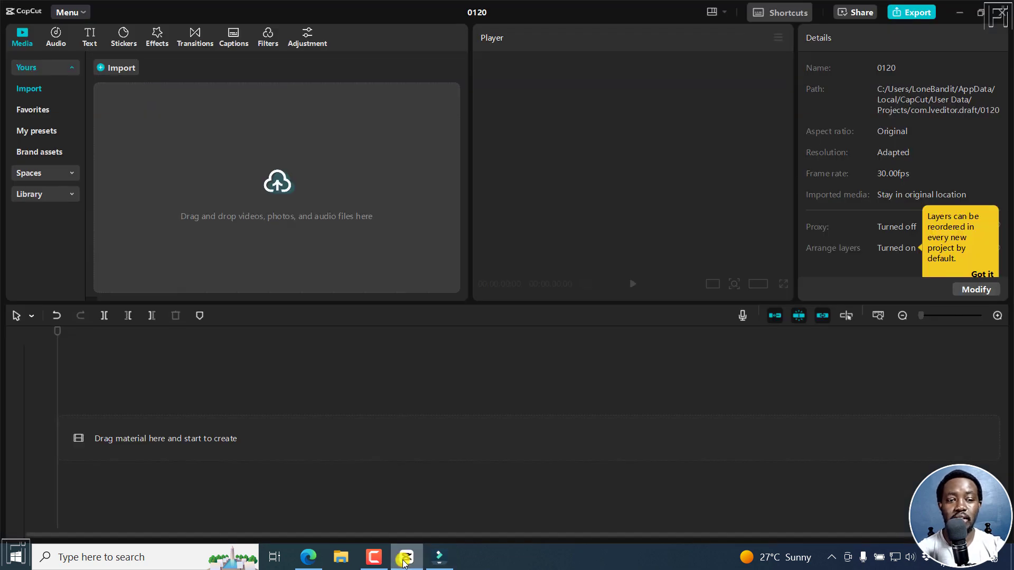
{"action": "left_click", "coordinate": [444, 562]}
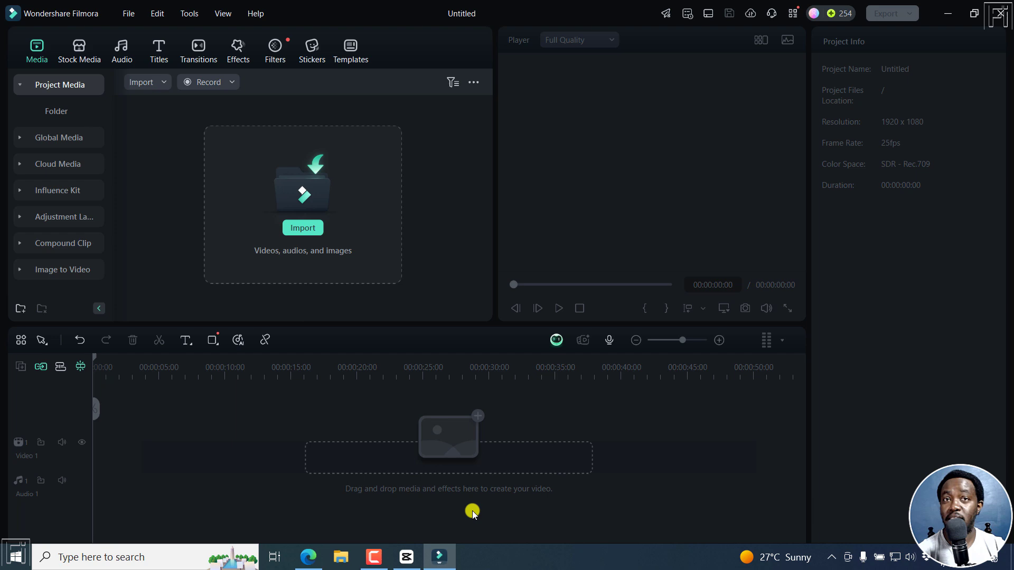
- Import the Filmora 13 Screen Recorder video into CapCut and add it to the timeline
{"action": "left_click", "coordinate": [407, 557]}
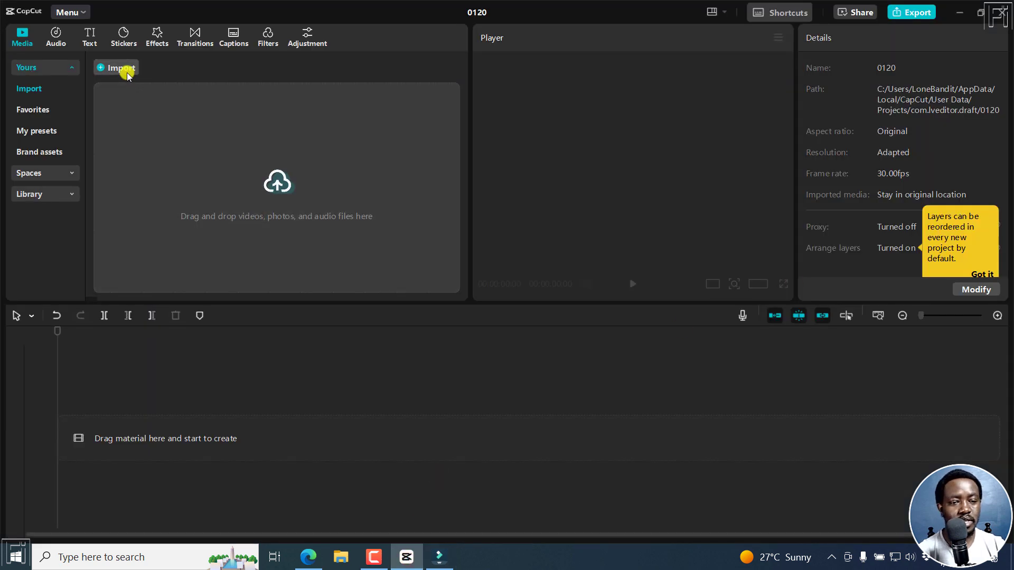
{"action": "left_click", "coordinate": [124, 67]}
{"action": "left_click", "coordinate": [245, 140]}
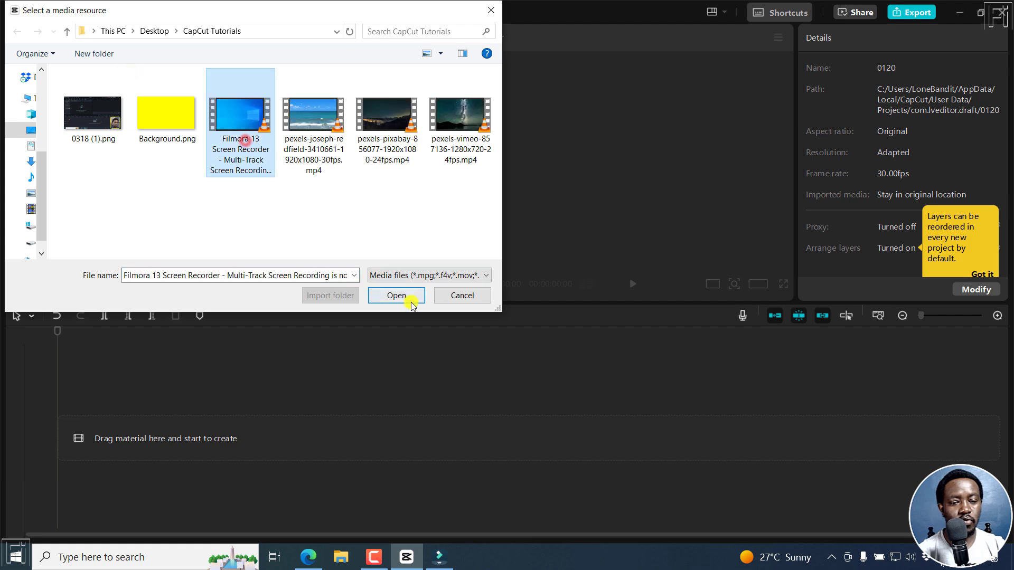
{"action": "left_click", "coordinate": [397, 296]}
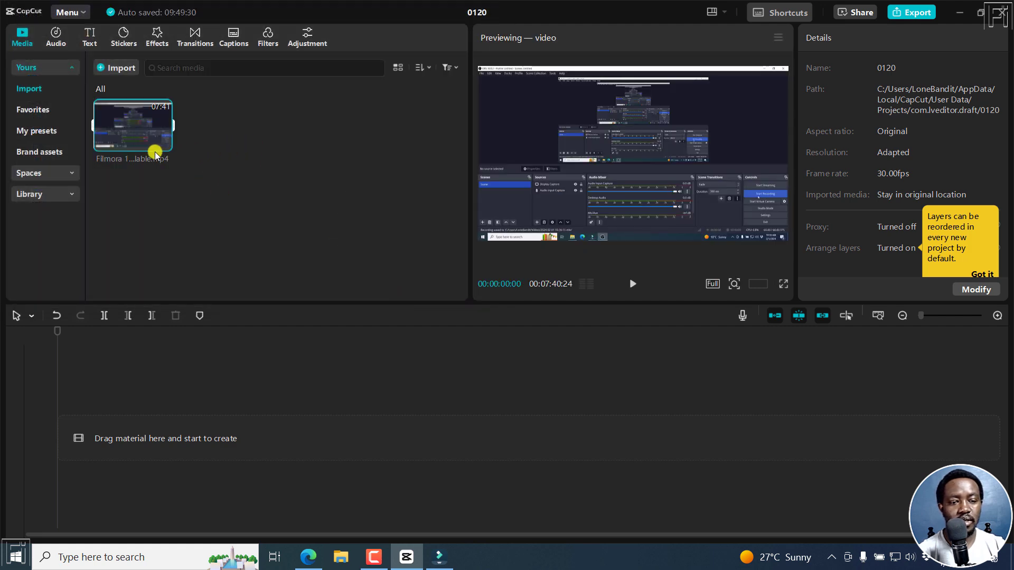
{"action": "left_click", "coordinate": [163, 143]}
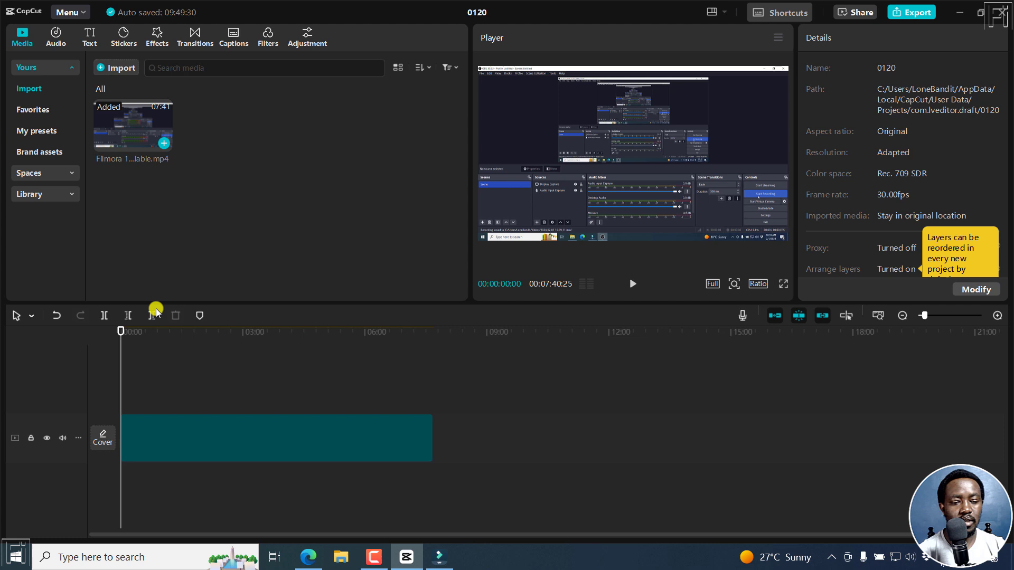
- Select the clip and browse its Remove BG, Mask and Retouch options
{"action": "left_click", "coordinate": [183, 332]}
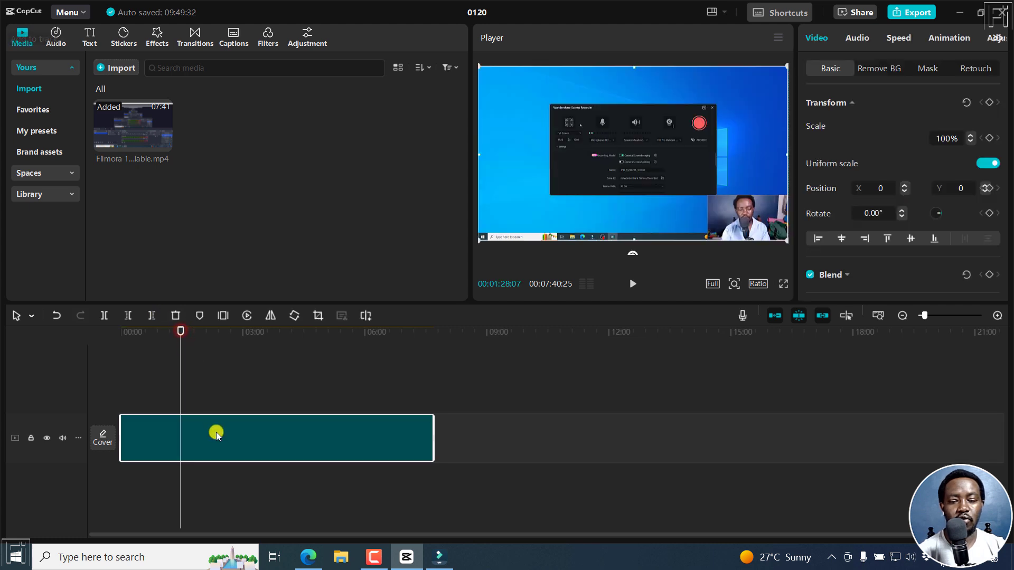
{"action": "left_click", "coordinate": [872, 69]}
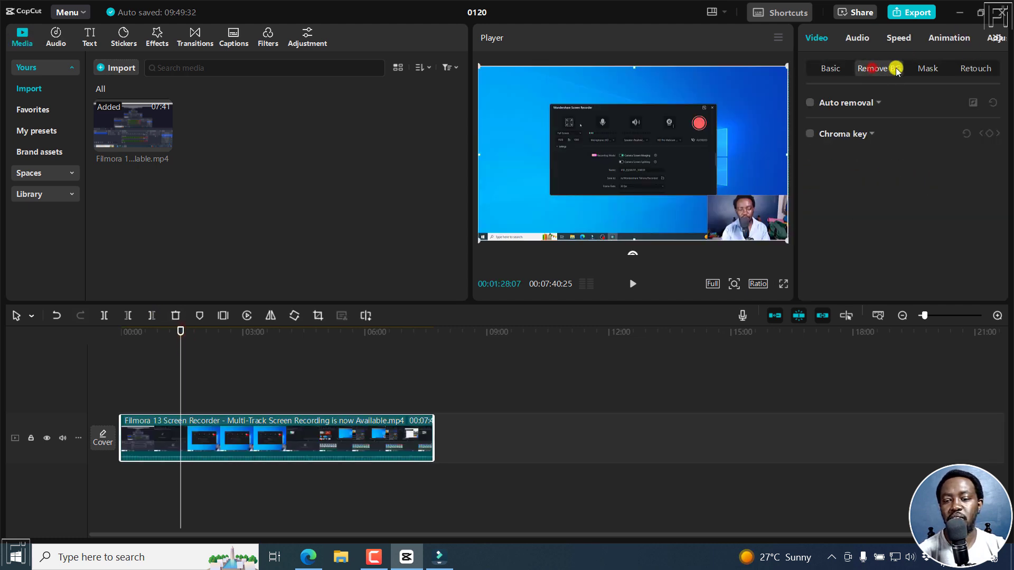
{"action": "left_click", "coordinate": [928, 68]}
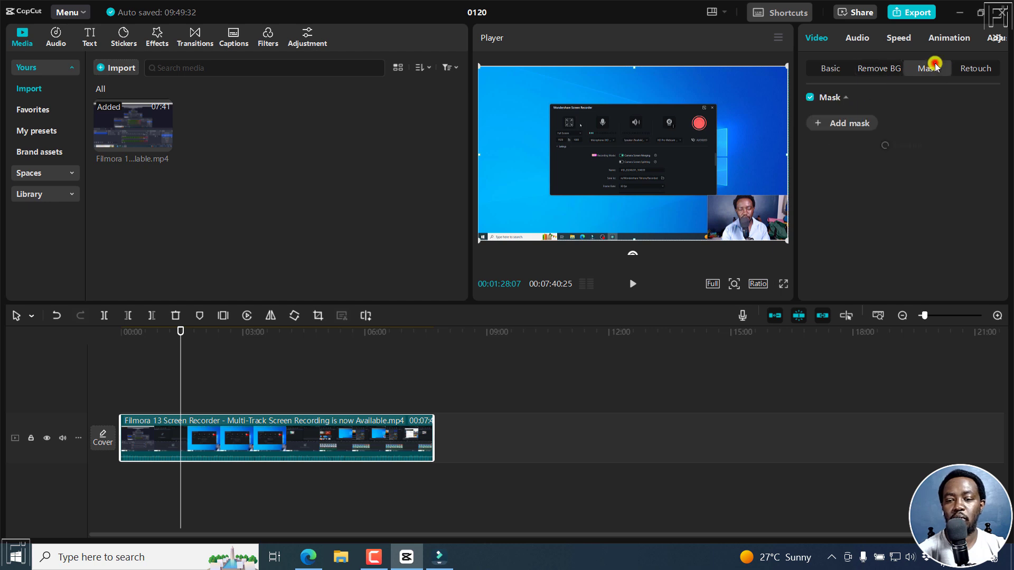
{"action": "left_click", "coordinate": [977, 70]}
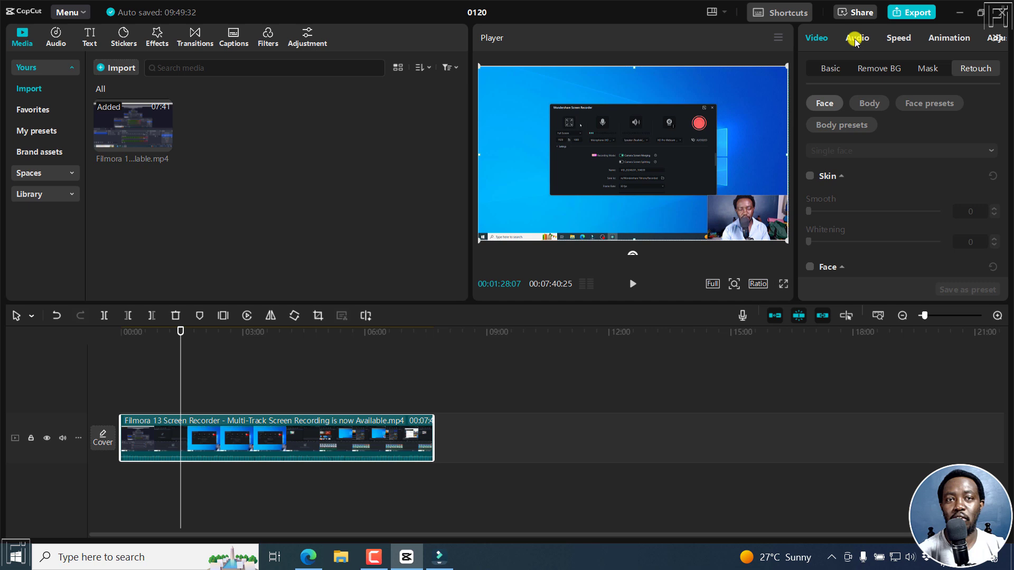
{"action": "left_click", "coordinate": [998, 40]}
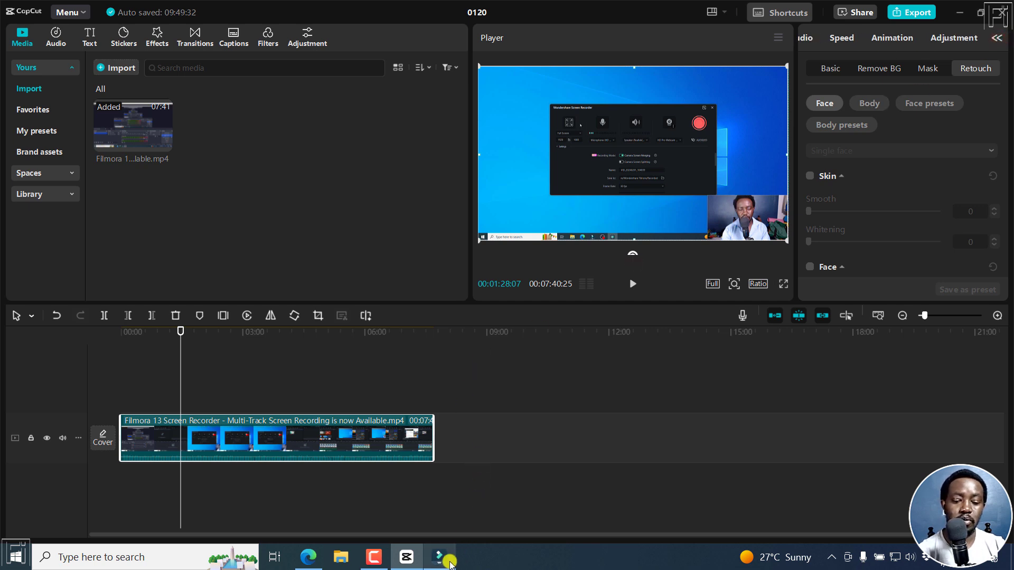
- Close Filmora's untitled project with File > Return to Startup window
{"action": "left_click", "coordinate": [450, 564]}
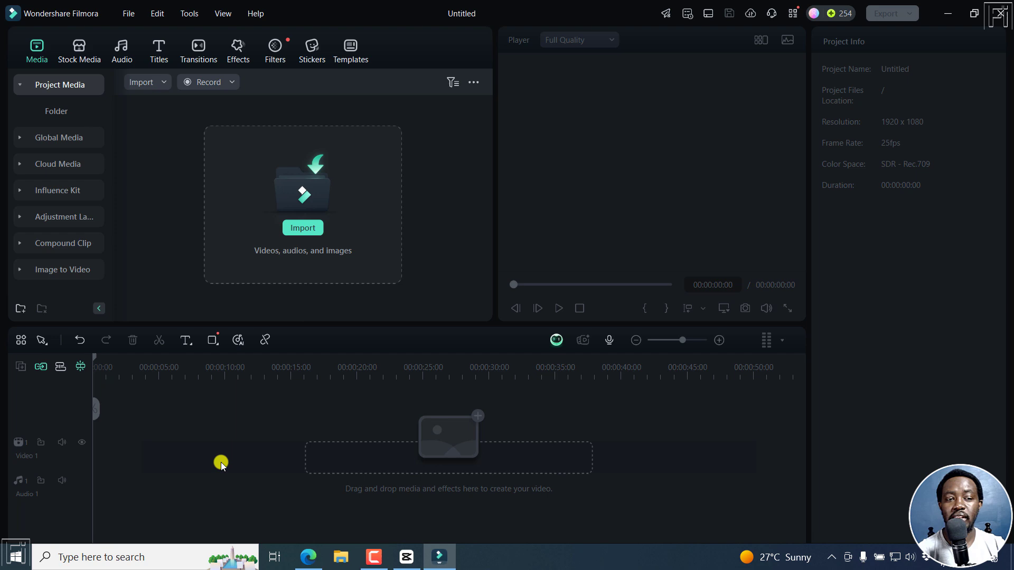
{"action": "left_click", "coordinate": [129, 14]}
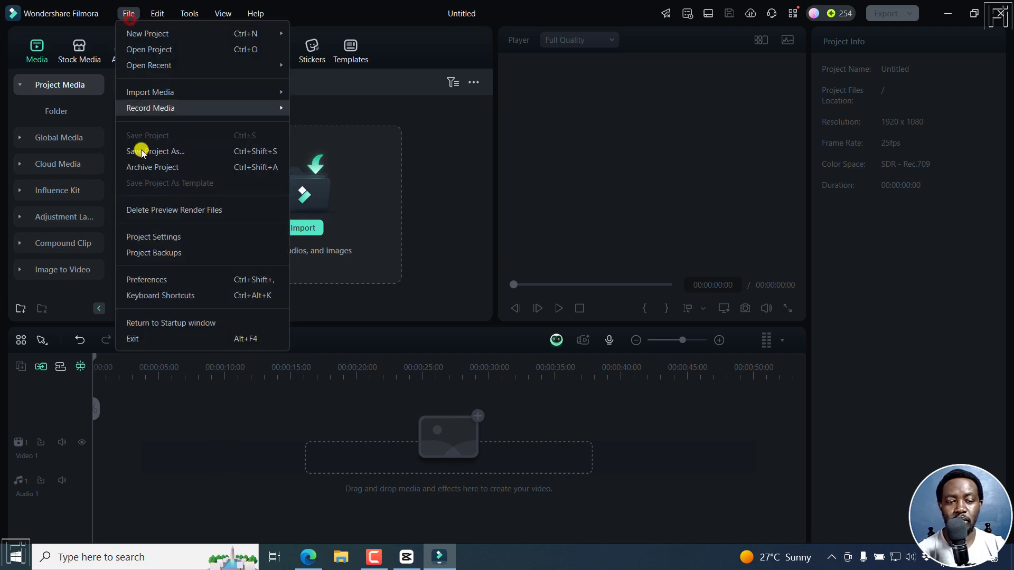
{"action": "left_click", "coordinate": [169, 323]}
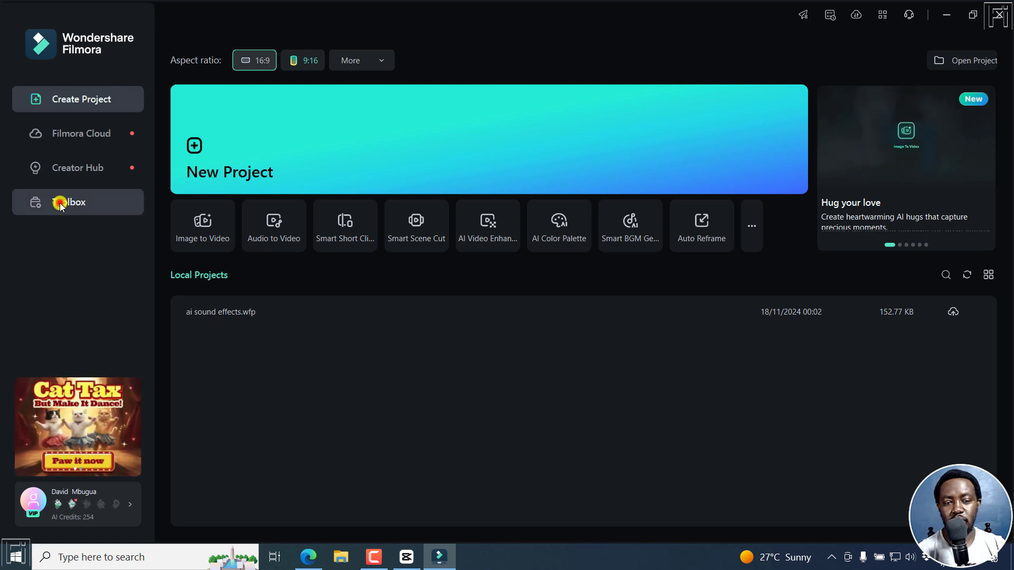
- Open Filmora's Toolbox and scroll through the AI tools down to Instant Mode
{"action": "left_click", "coordinate": [60, 205]}
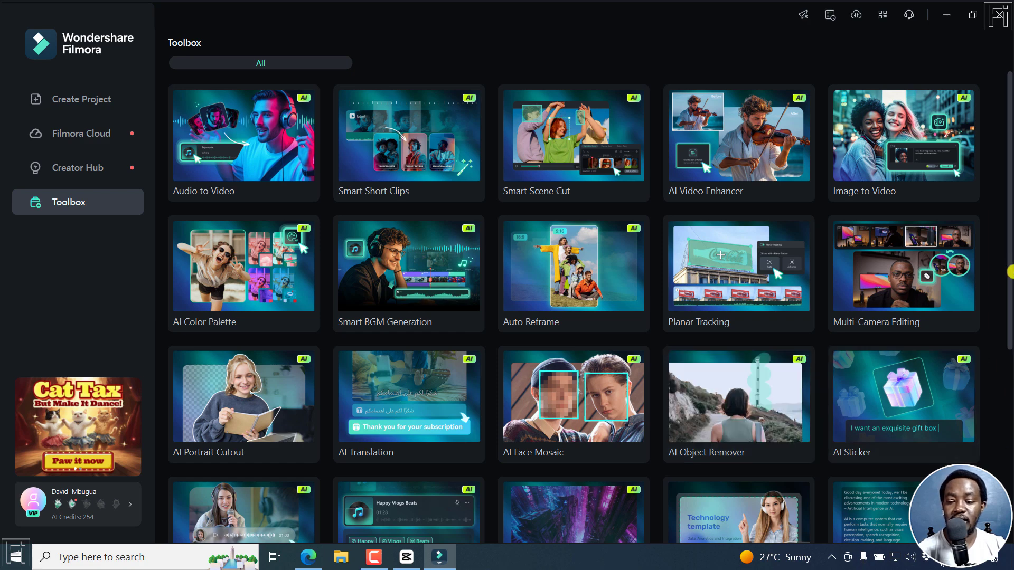
{"action": "scroll", "coordinate": [1008, 290], "scroll_direction": "down", "scroll_amount": 4}
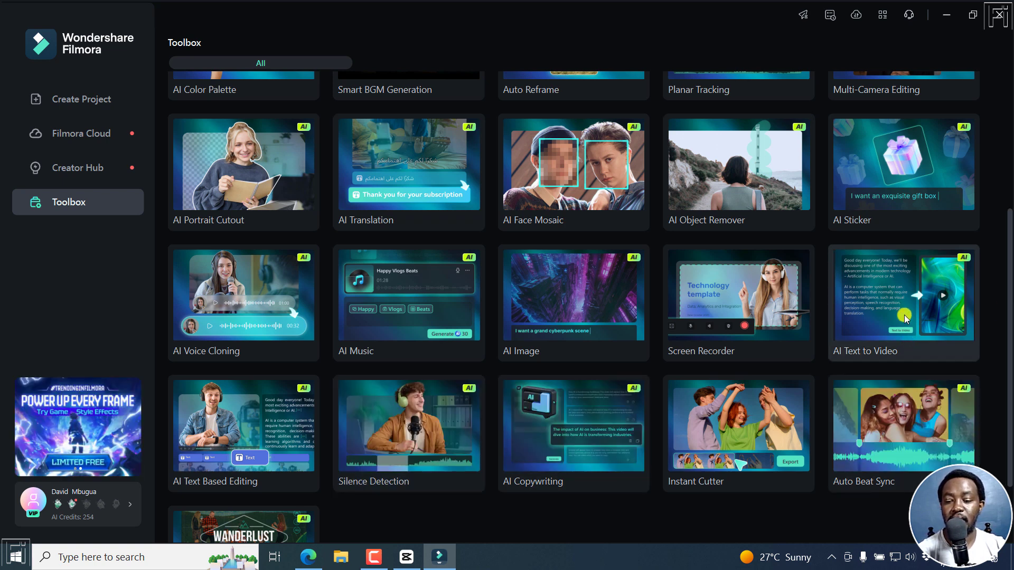
{"action": "left_click_drag", "start_coordinate": [1005, 254], "coordinate": [1007, 330]}
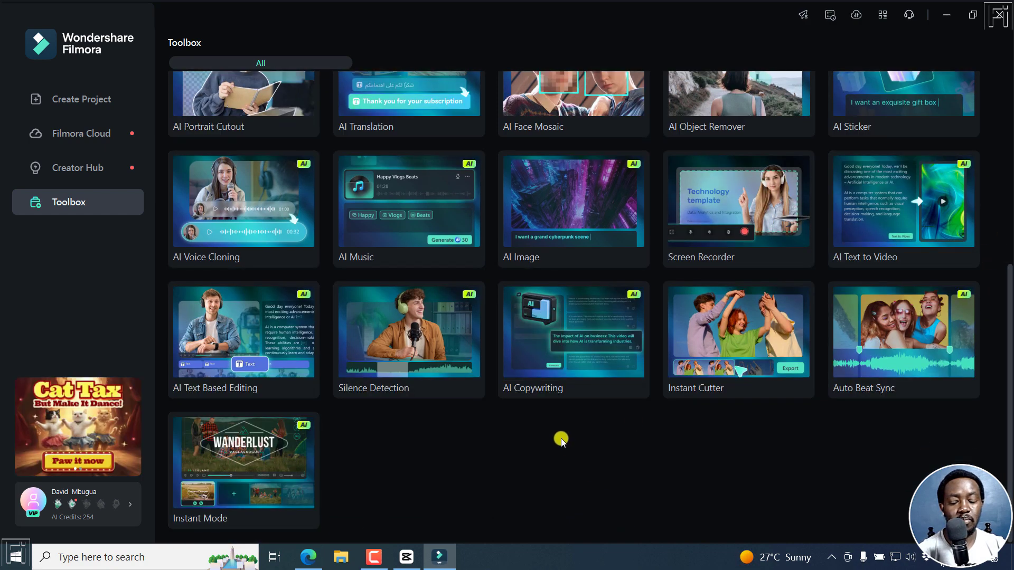
- Scroll the Toolbox back up to the first AI tools, then return to CapCut's editor
{"action": "left_click", "coordinate": [405, 561]}
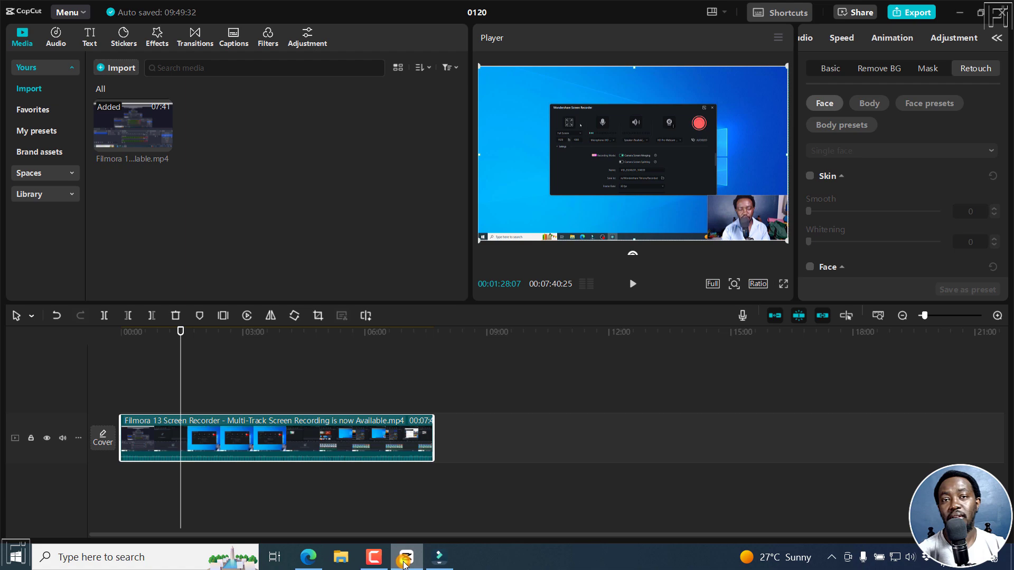
{"action": "left_click", "coordinate": [405, 561]}
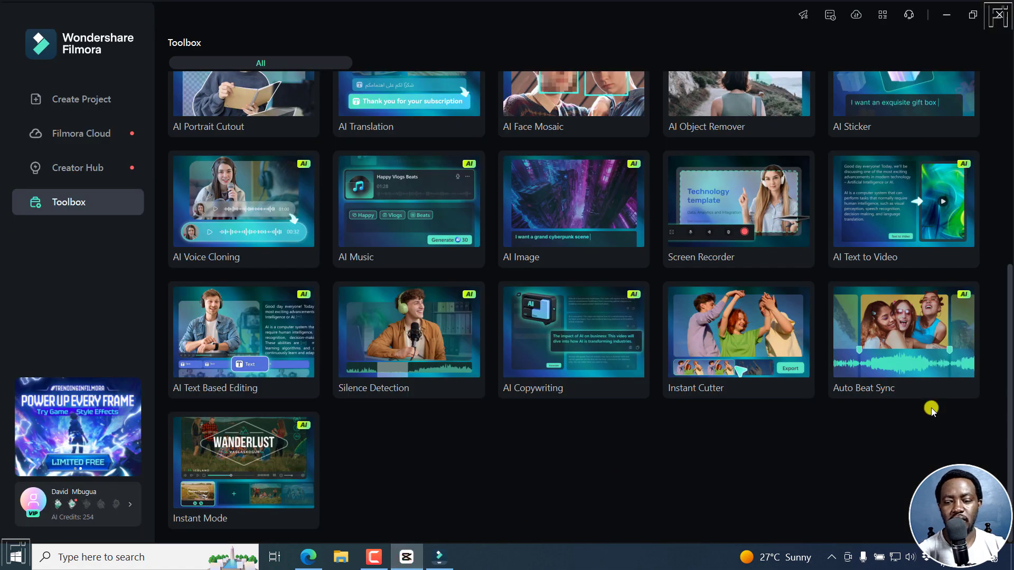
{"action": "left_click_drag", "start_coordinate": [1009, 332], "coordinate": [1009, 115]}
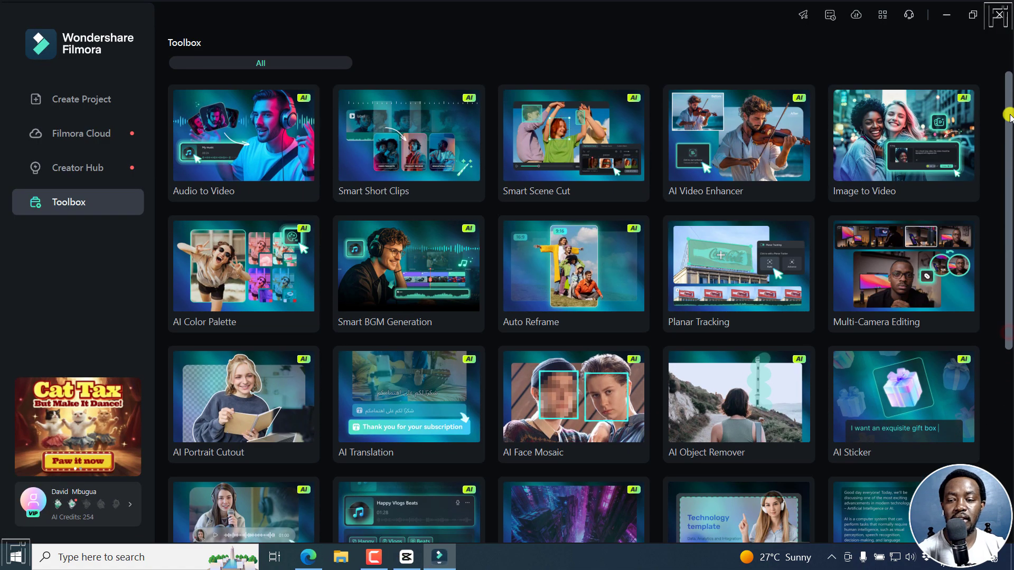
{"action": "left_click", "coordinate": [405, 557]}
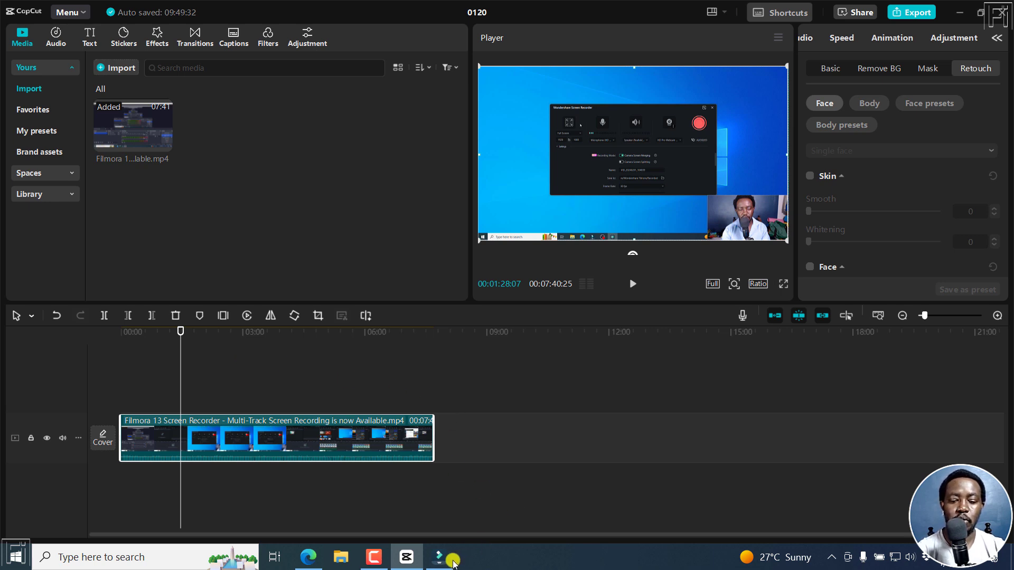
- Start a new untitled Filmora project, compare with CapCut, then bring up CapCut's website in Edge
{"action": "left_click", "coordinate": [446, 562]}
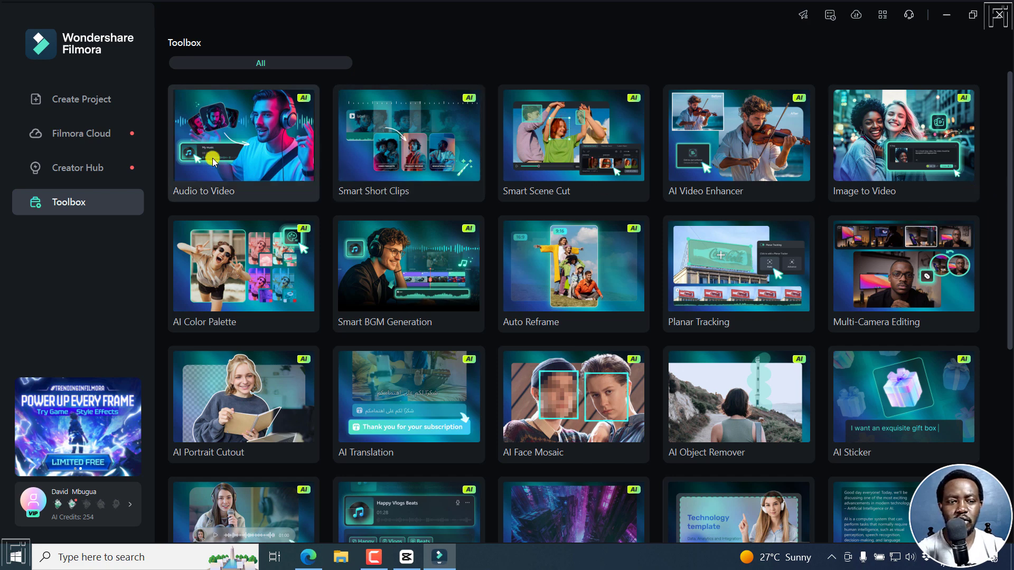
{"action": "left_click", "coordinate": [95, 103]}
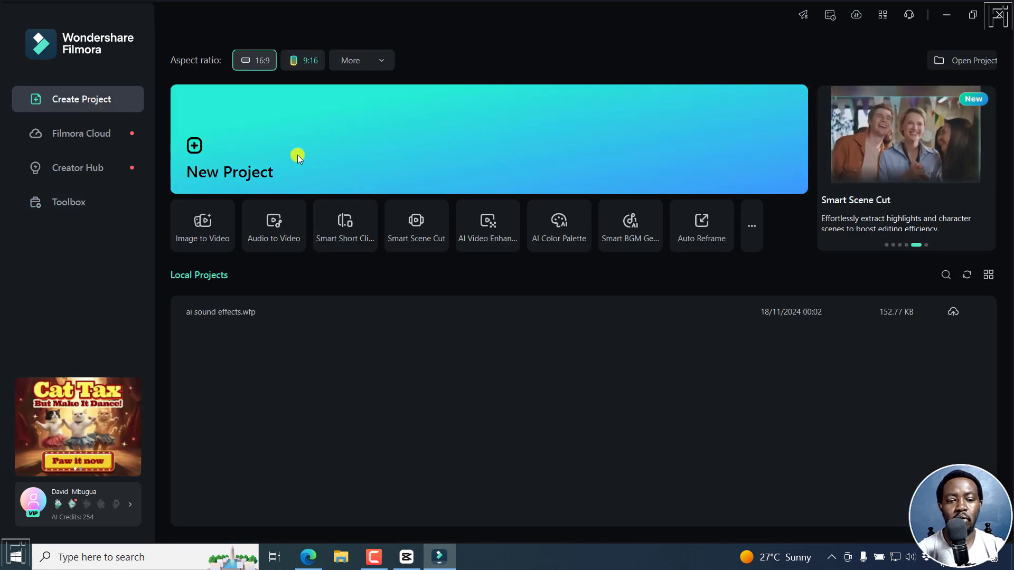
{"action": "key", "text": "alt+Tab"}
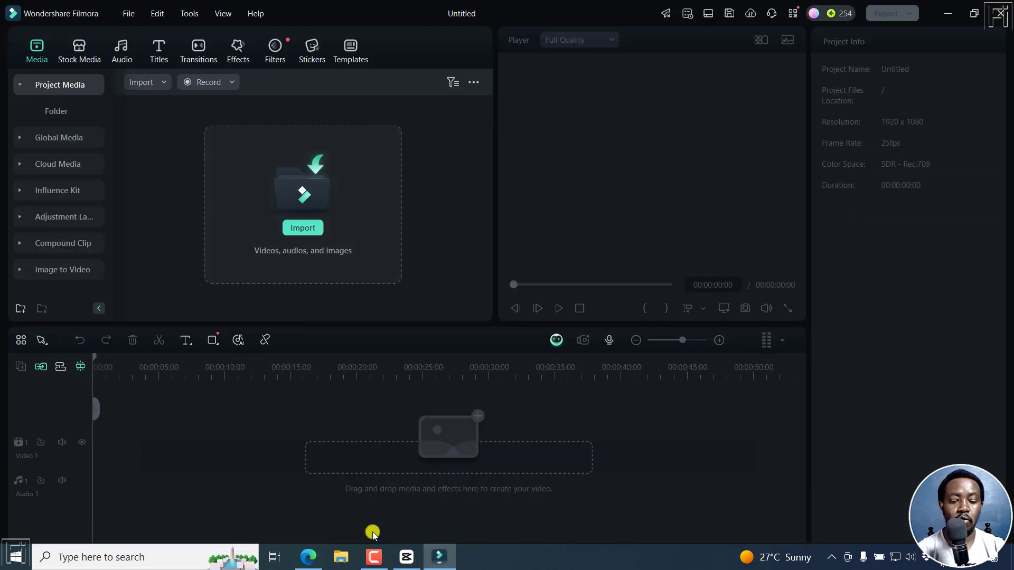
{"action": "left_click", "coordinate": [406, 558]}
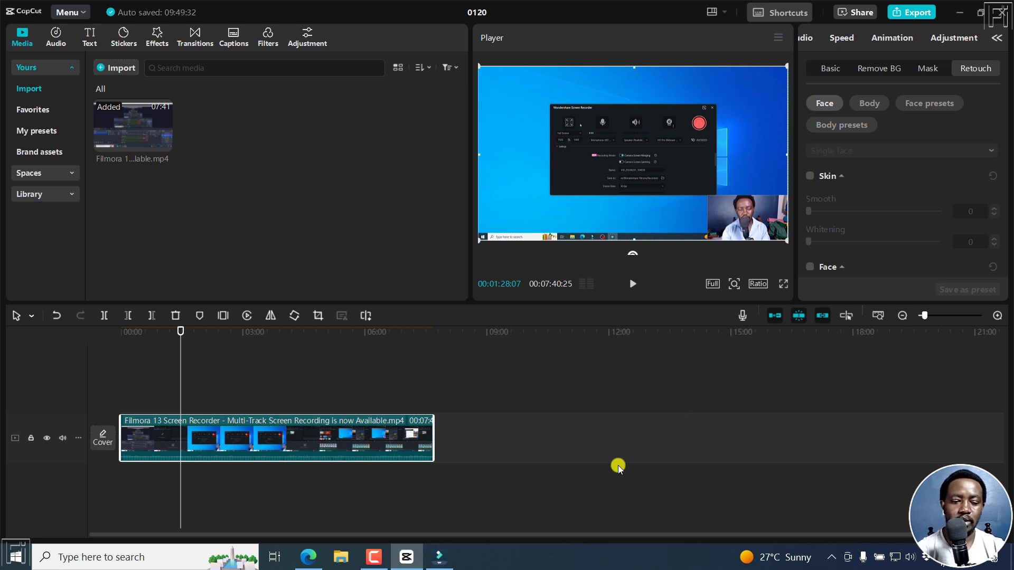
{"action": "left_click", "coordinate": [440, 557]}
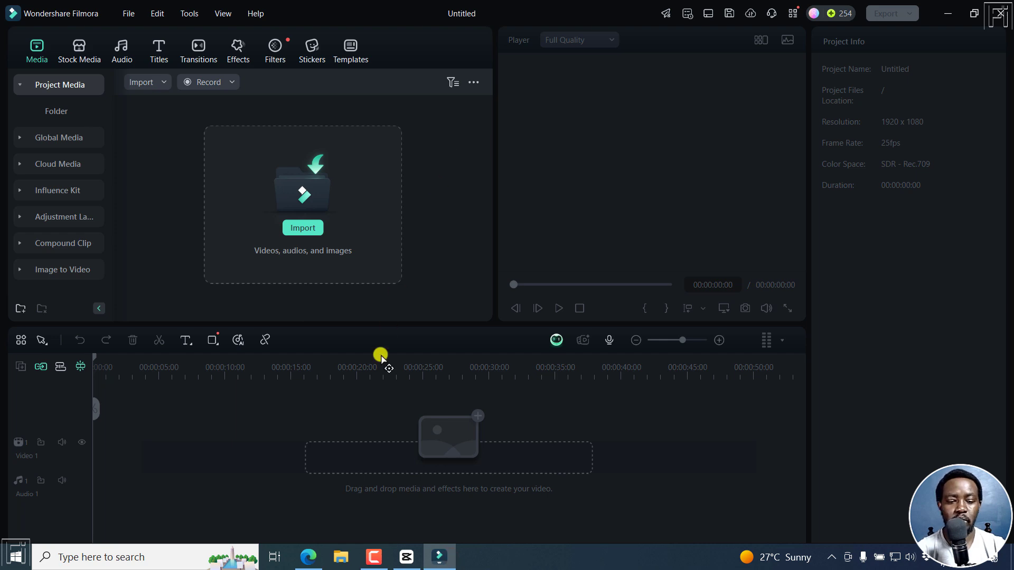
{"action": "left_click", "coordinate": [309, 560]}
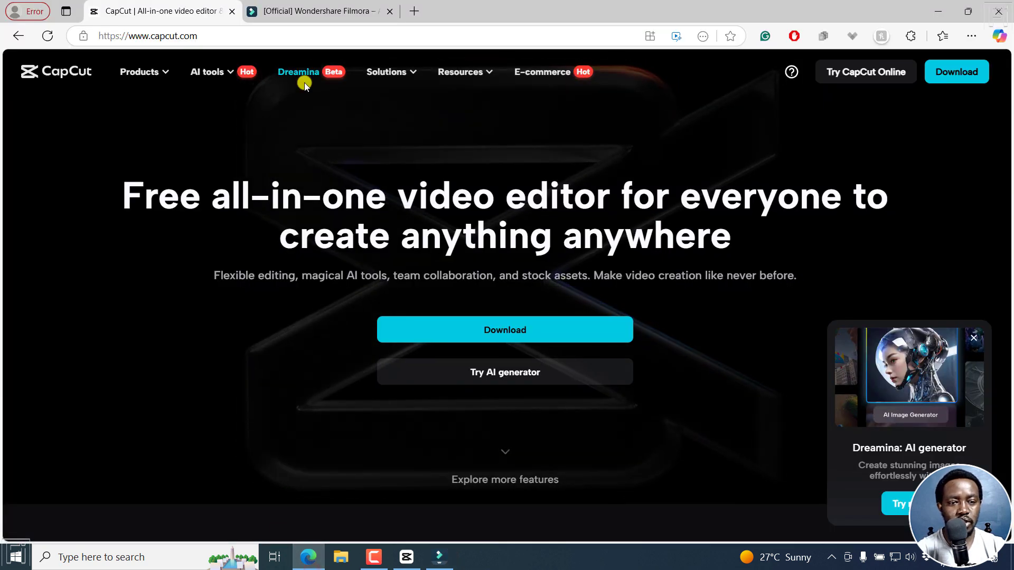
- Switch to the Filmora tab showing the Basic, Advanced and Perpetual pricing plans
{"action": "left_click", "coordinate": [294, 11]}
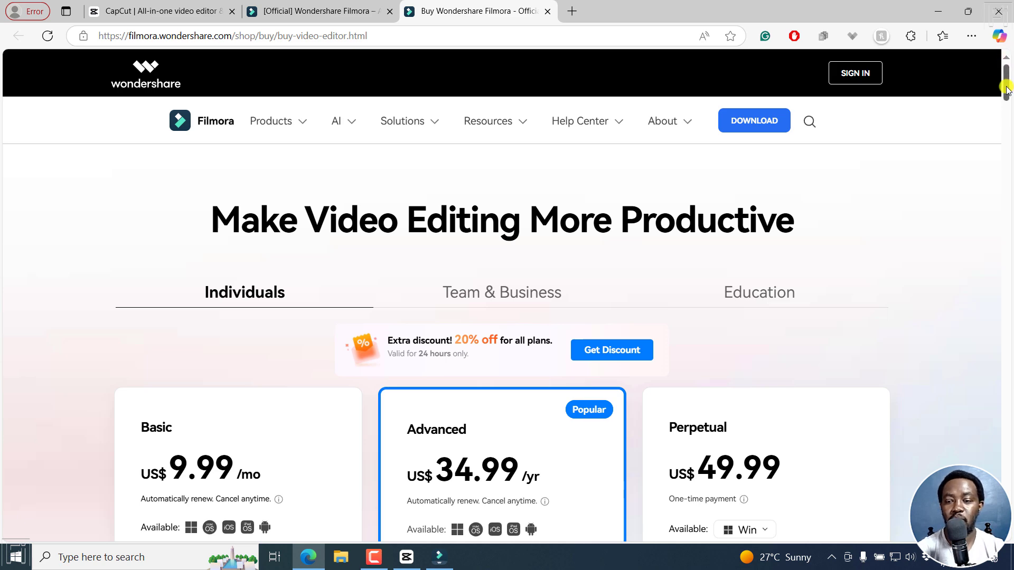
- Highlight the Advanced plan's US$34.99/yr price on Filmora's pricing page
{"action": "left_click_drag", "start_coordinate": [1006, 90], "coordinate": [1009, 106]}
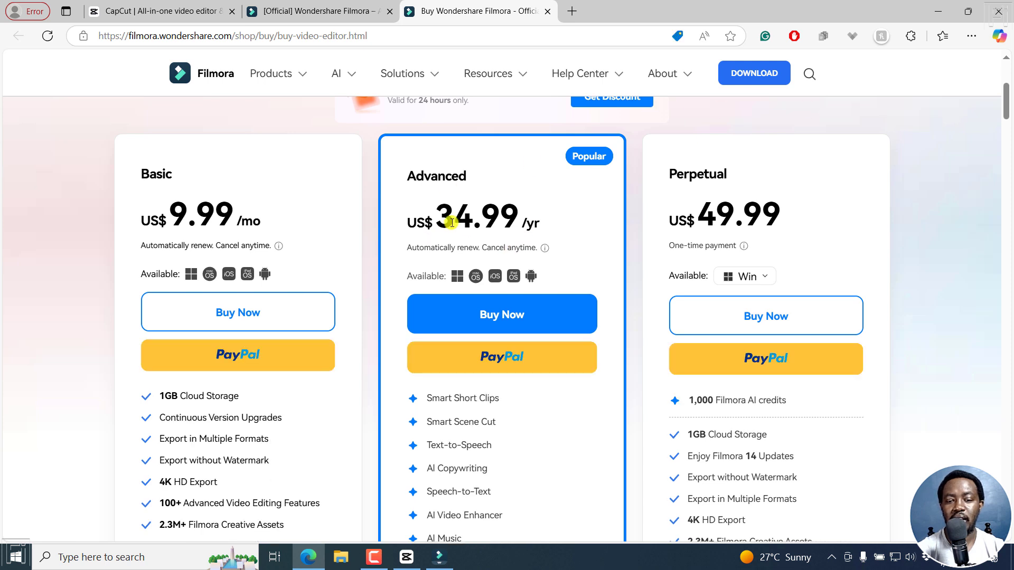
{"action": "left_click_drag", "start_coordinate": [439, 217], "coordinate": [540, 225]}
{"action": "left_click", "coordinate": [471, 228]}
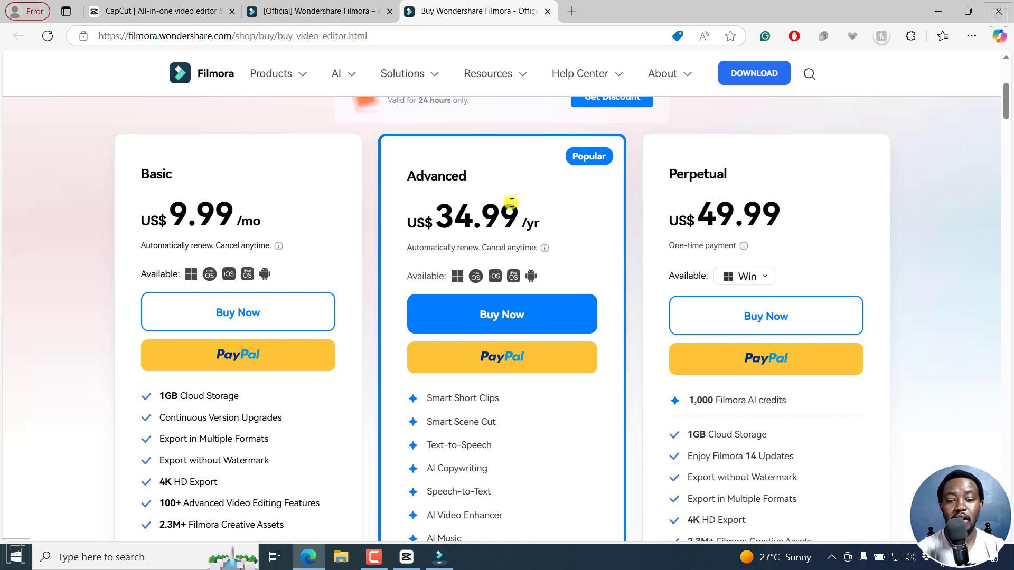
{"action": "left_click_drag", "start_coordinate": [516, 204], "coordinate": [534, 223]}
{"action": "left_click", "coordinate": [502, 257]}
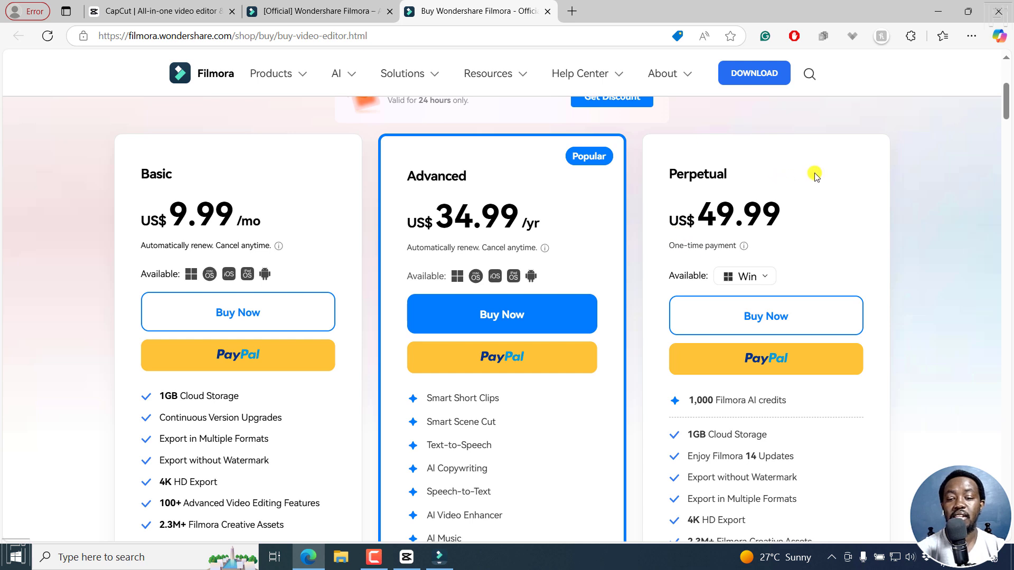
- Check the Perpetual plan's platform list, then go back to the CapCut homepage tab
{"action": "left_click", "coordinate": [747, 273]}
{"action": "left_click", "coordinate": [892, 241]}
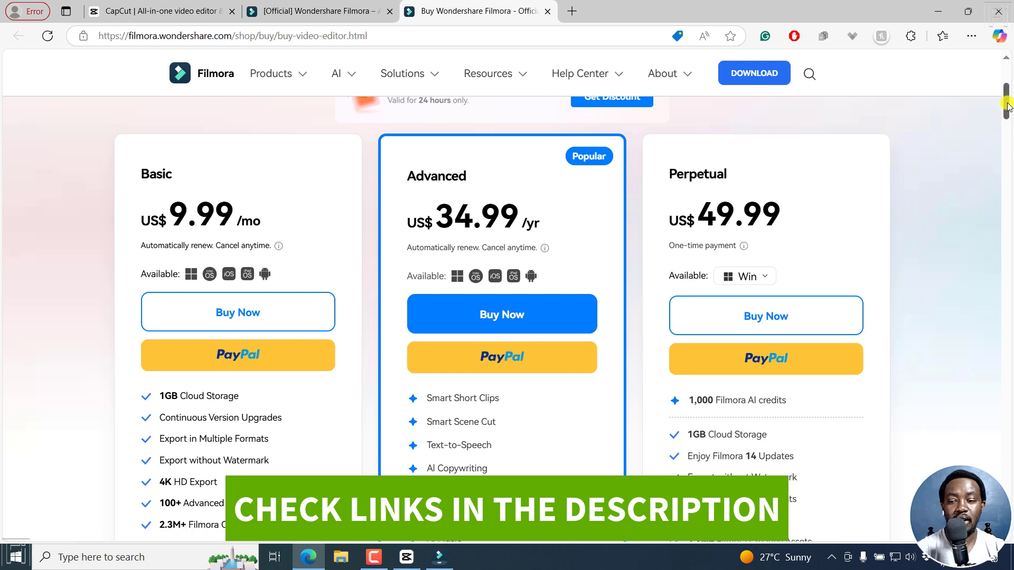
{"action": "left_click_drag", "start_coordinate": [1007, 107], "coordinate": [1007, 116]}
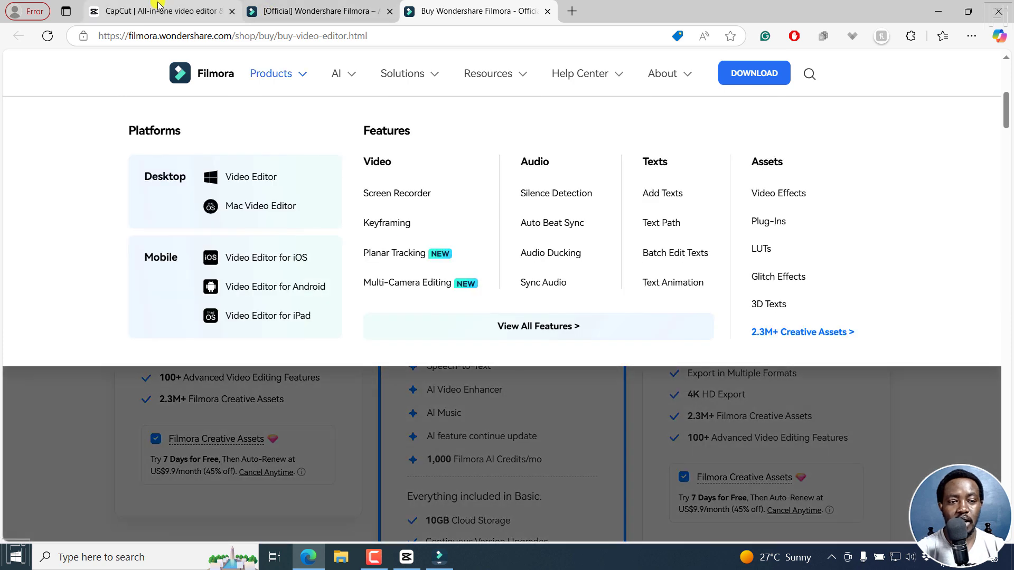
{"action": "left_click", "coordinate": [157, 8]}
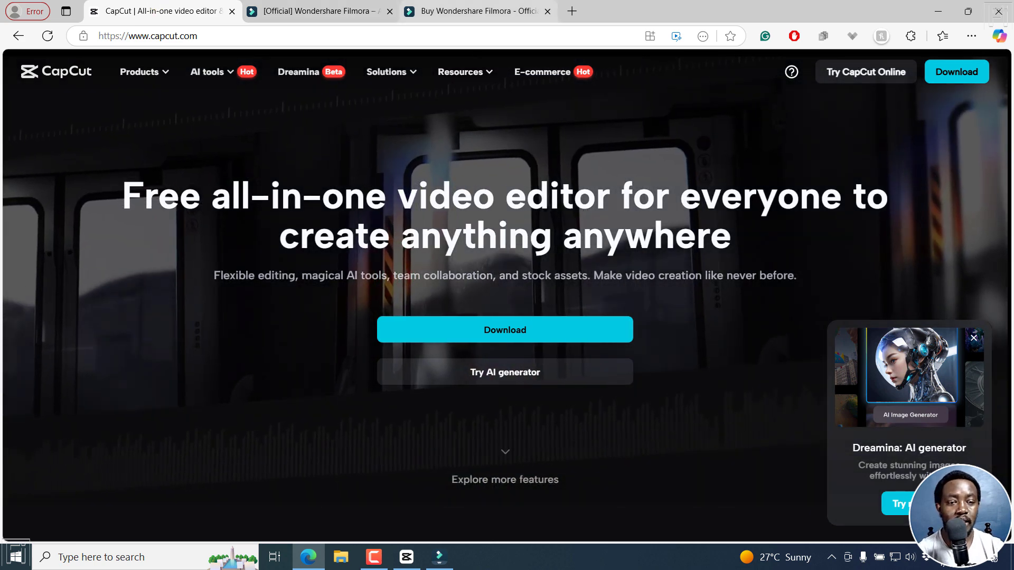
- Bring Filmora's editor with the empty untitled project back to the front
{"action": "mouse_move", "coordinate": [454, 12]}
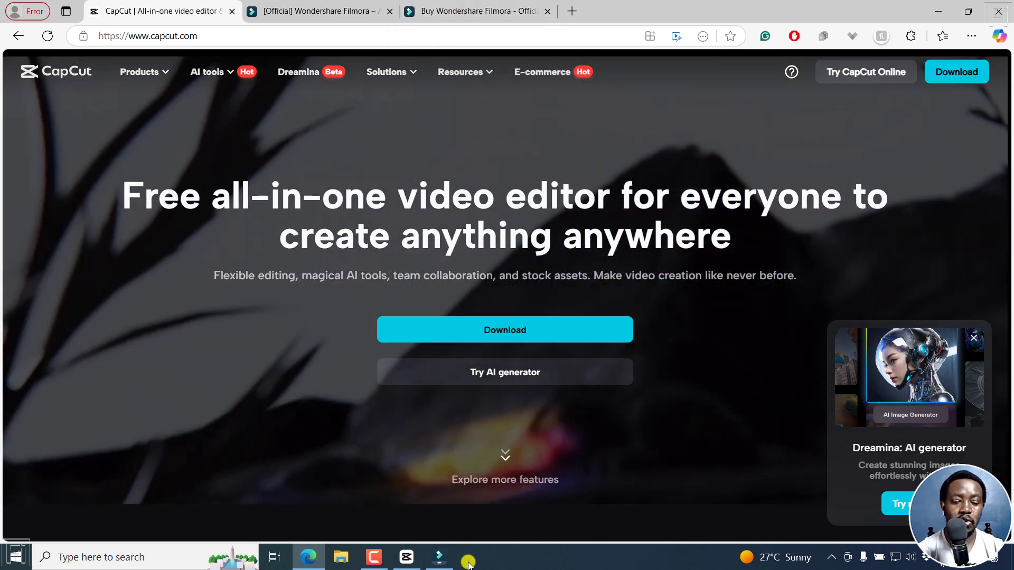
{"action": "left_click", "coordinate": [452, 563]}
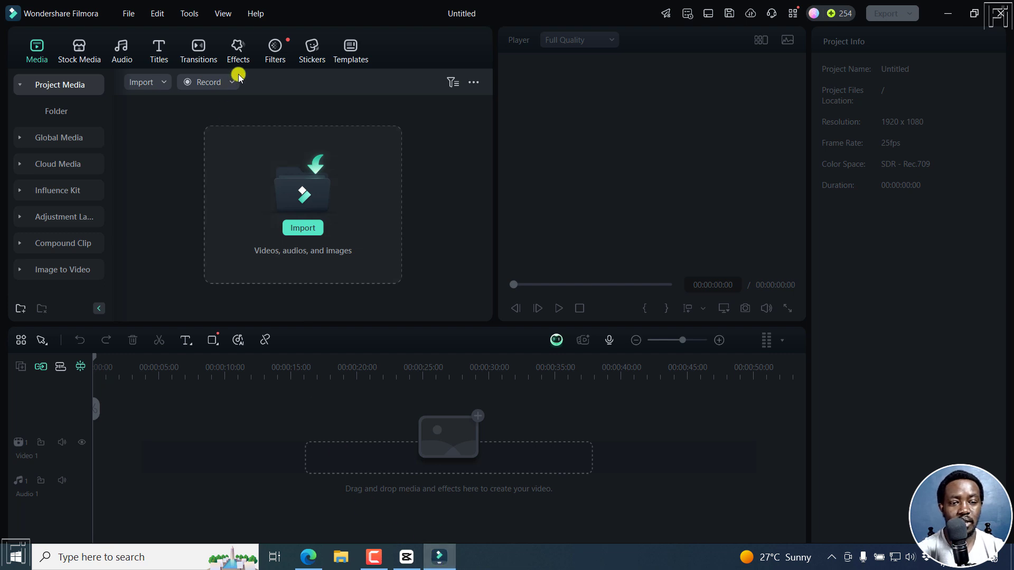
- Browse Filmora's Shake and Zoom video effect categories, then bring CapCut to the front
{"action": "left_click", "coordinate": [238, 50]}
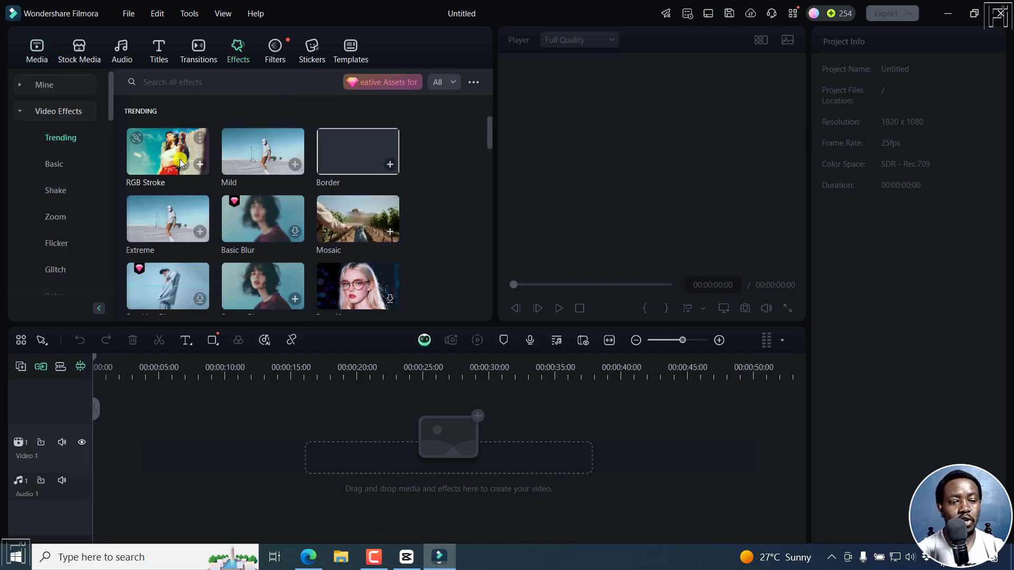
{"action": "left_click", "coordinate": [64, 185]}
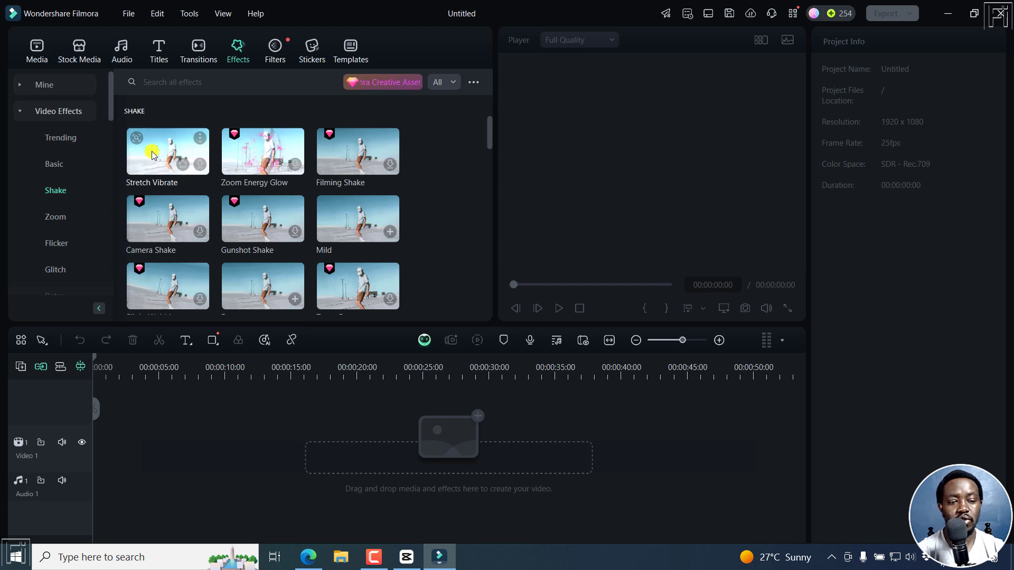
{"action": "left_click", "coordinate": [62, 215]}
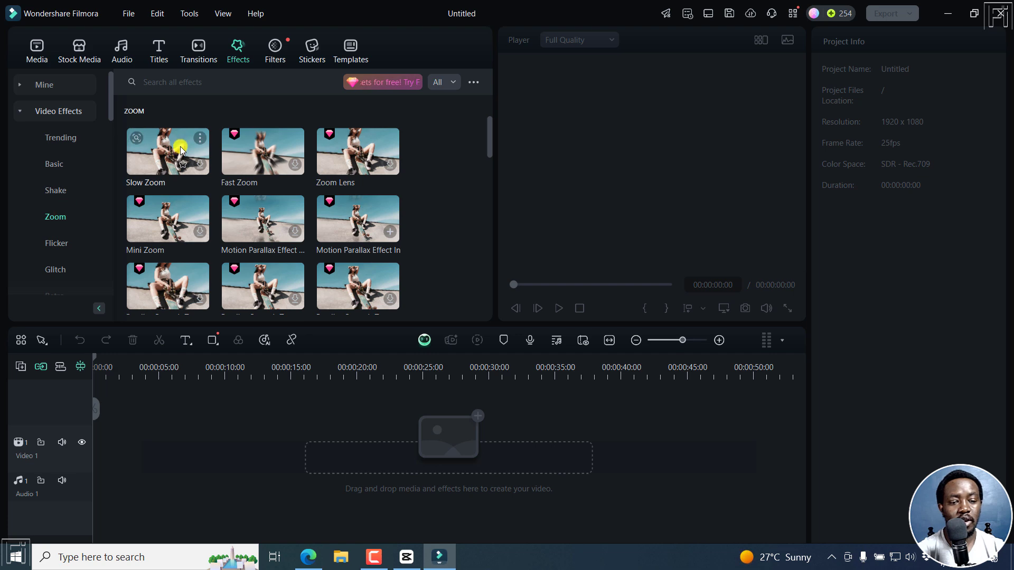
{"action": "left_click", "coordinate": [406, 557]}
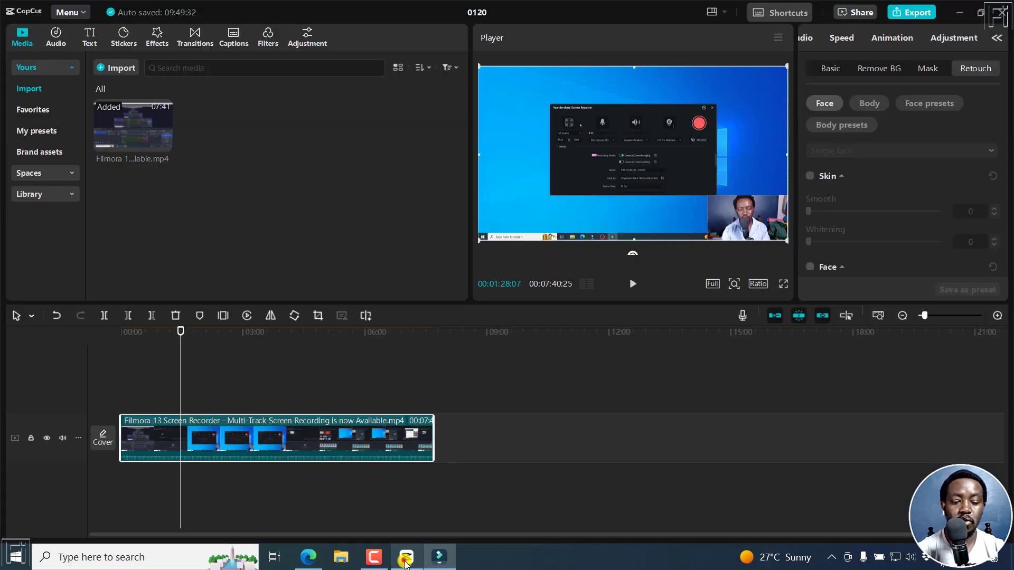
- Look over CapCut's video effects, then open the export window for project 0120
{"action": "left_click", "coordinate": [158, 38]}
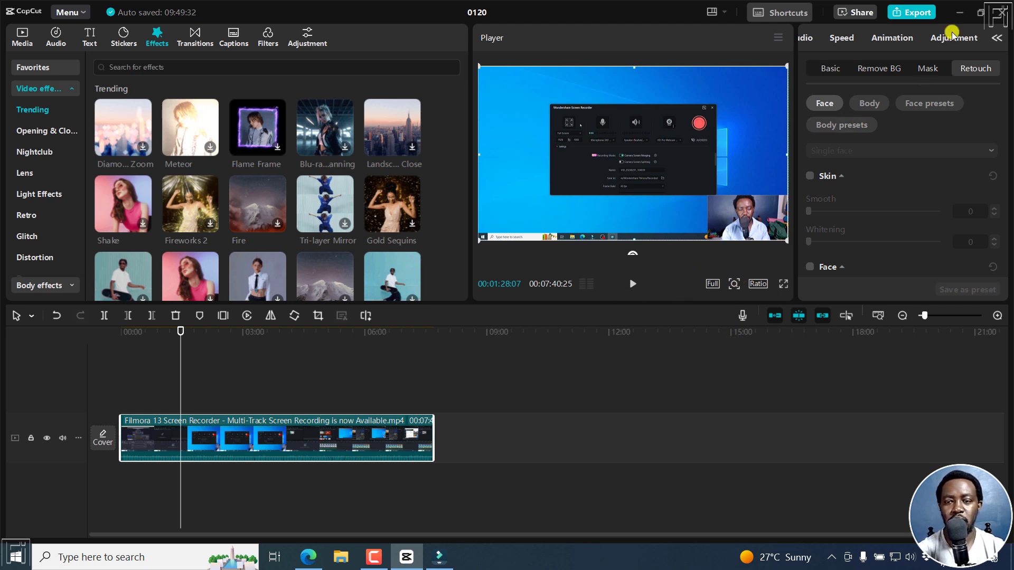
{"action": "left_click", "coordinate": [916, 13]}
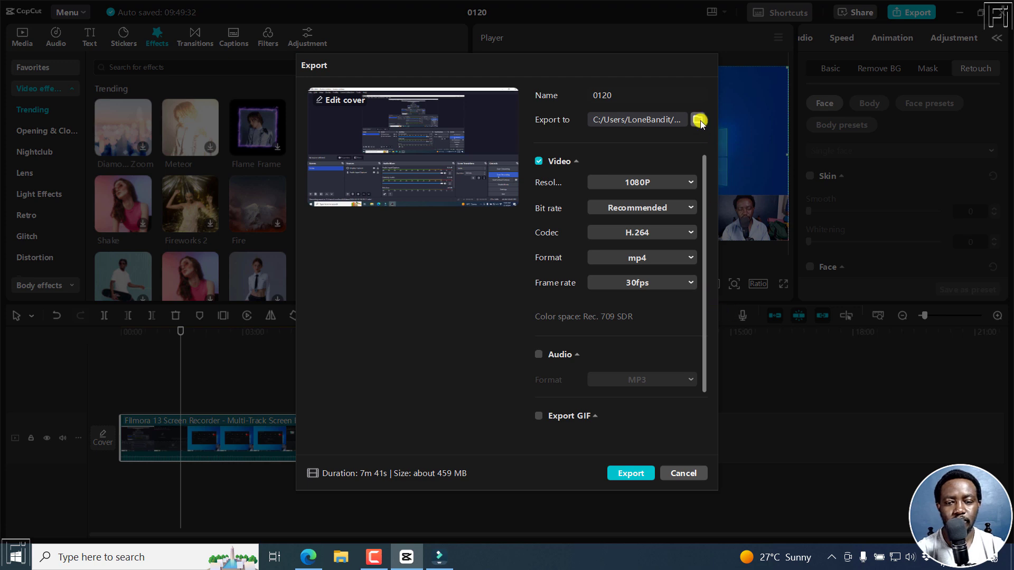
- Review CapCut's export resolution, bit rate and codec, keeping 1080P, Recommended and H.264
{"action": "left_click_drag", "start_coordinate": [703, 171], "coordinate": [708, 258]}
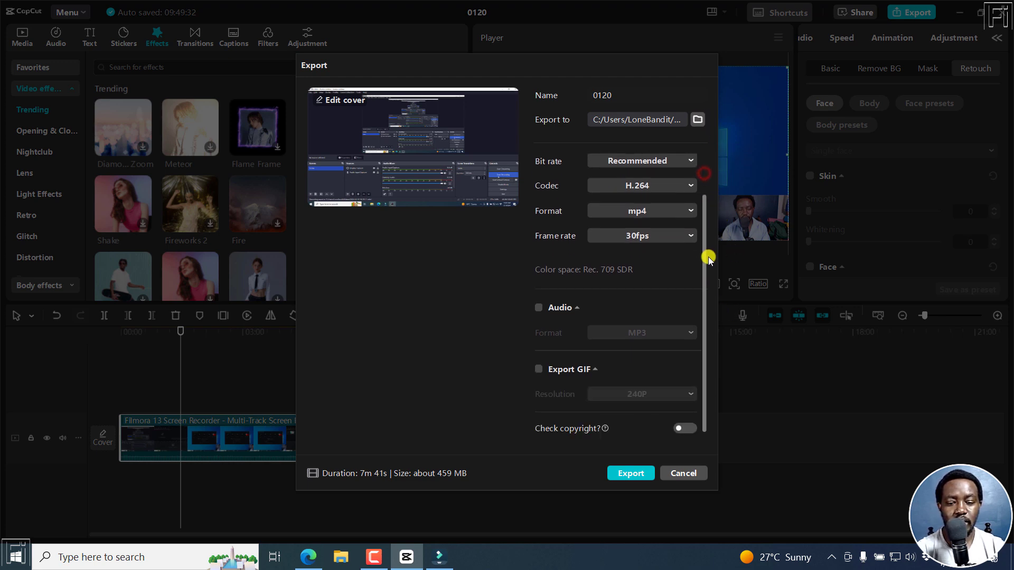
{"action": "left_click_drag", "start_coordinate": [704, 222], "coordinate": [694, 172]}
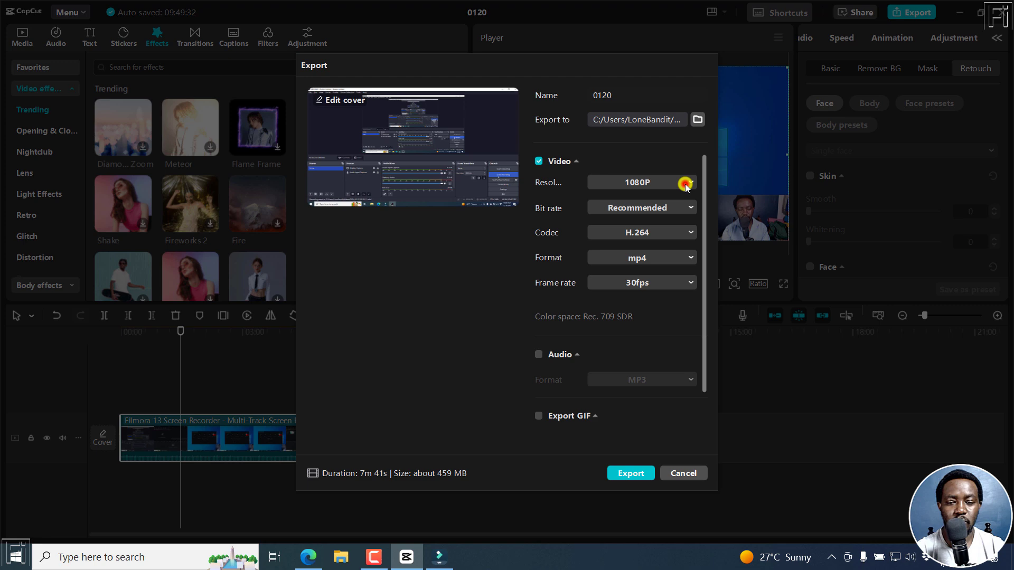
{"action": "left_click", "coordinate": [686, 185]}
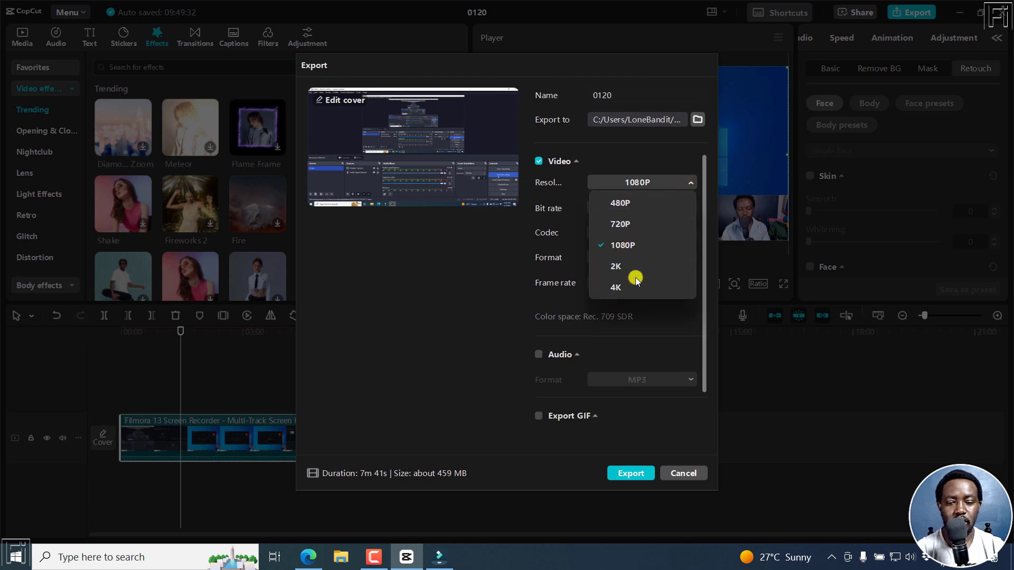
{"action": "left_click", "coordinate": [709, 222]}
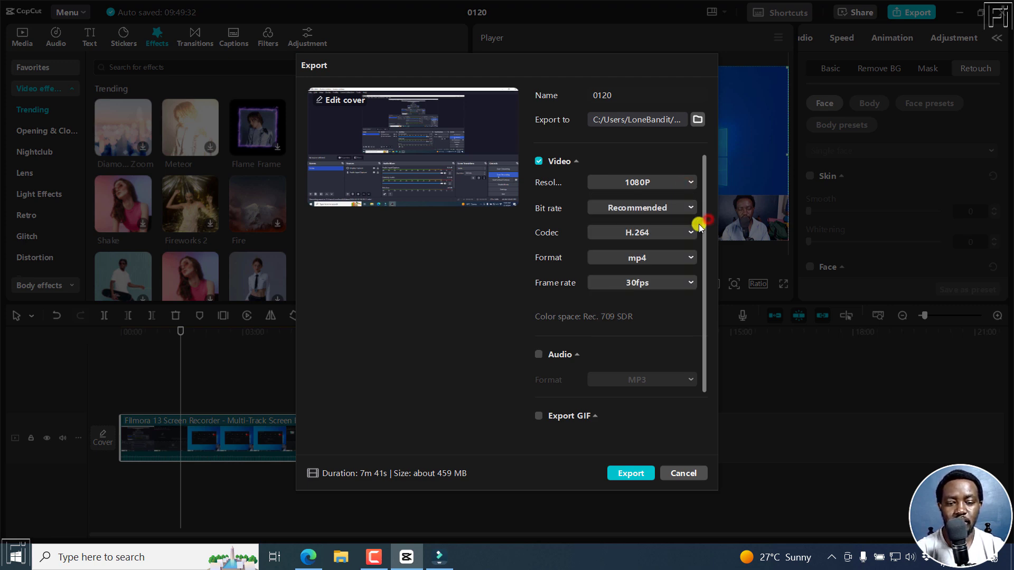
{"action": "left_click", "coordinate": [655, 211]}
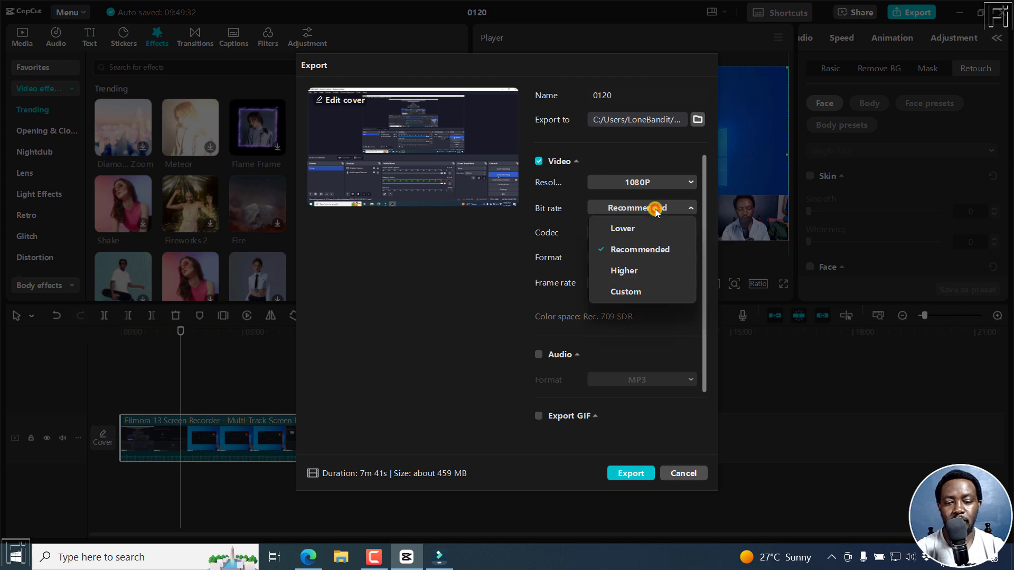
{"action": "left_click", "coordinate": [705, 212]}
{"action": "left_click", "coordinate": [643, 233]}
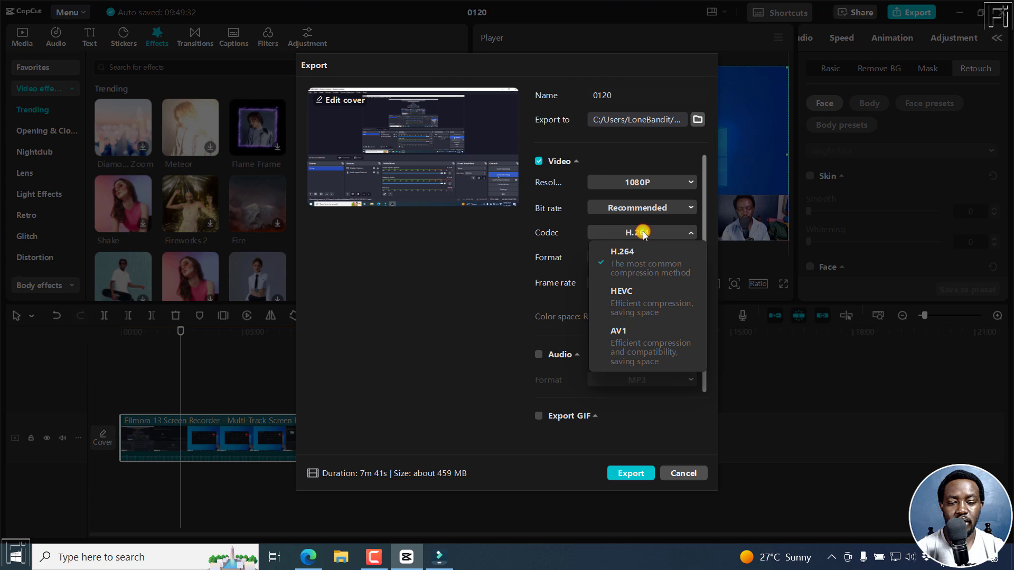
{"action": "left_click", "coordinate": [523, 254]}
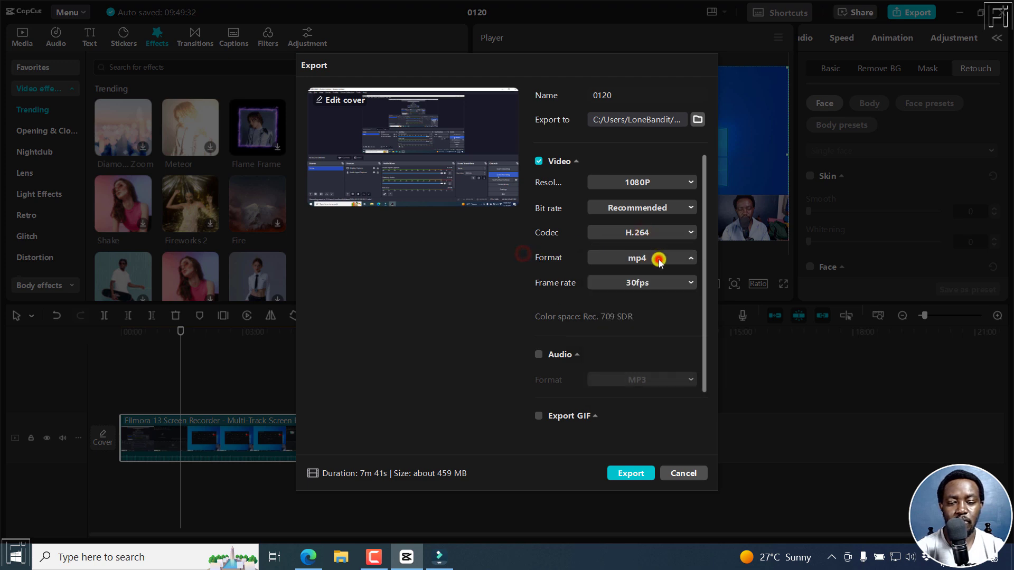
- Check the mp4 format and 30fps frame rate, then cancel the export
{"action": "left_click", "coordinate": [518, 290]}
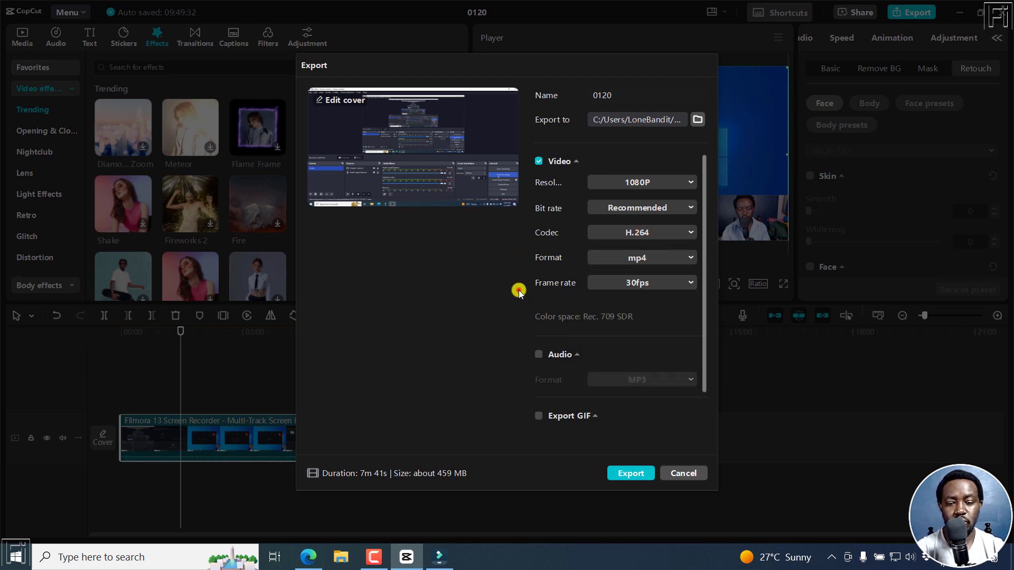
{"action": "left_click", "coordinate": [631, 281]}
{"action": "left_click", "coordinate": [480, 307]}
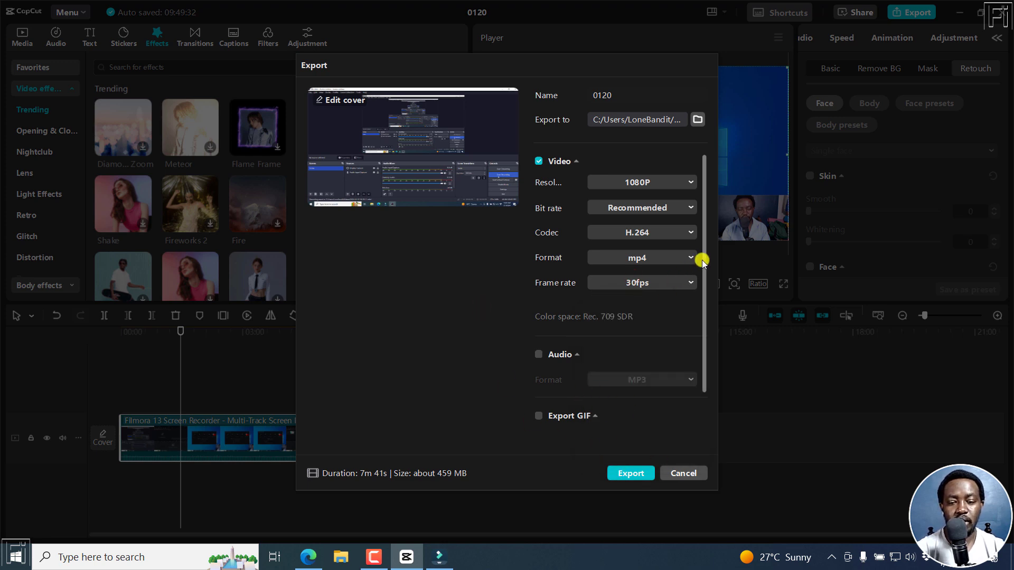
{"action": "left_click_drag", "start_coordinate": [702, 260], "coordinate": [706, 350]}
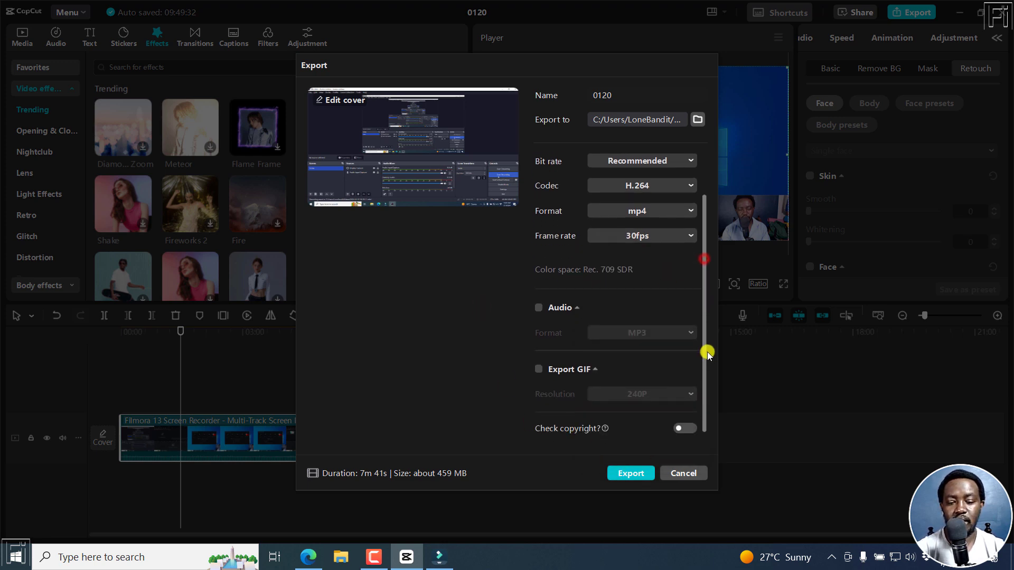
{"action": "left_click", "coordinate": [683, 474]}
- Drag the aerial beach clip from Stock Media > Mine > Downloads onto Video 1, keeping project settings
{"action": "left_click", "coordinate": [439, 557]}
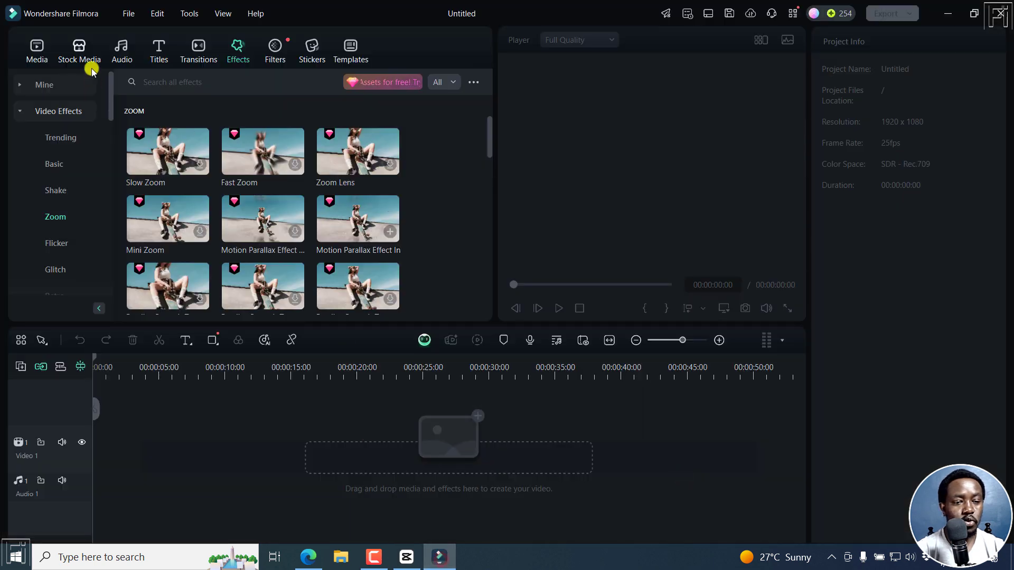
{"action": "left_click", "coordinate": [94, 53]}
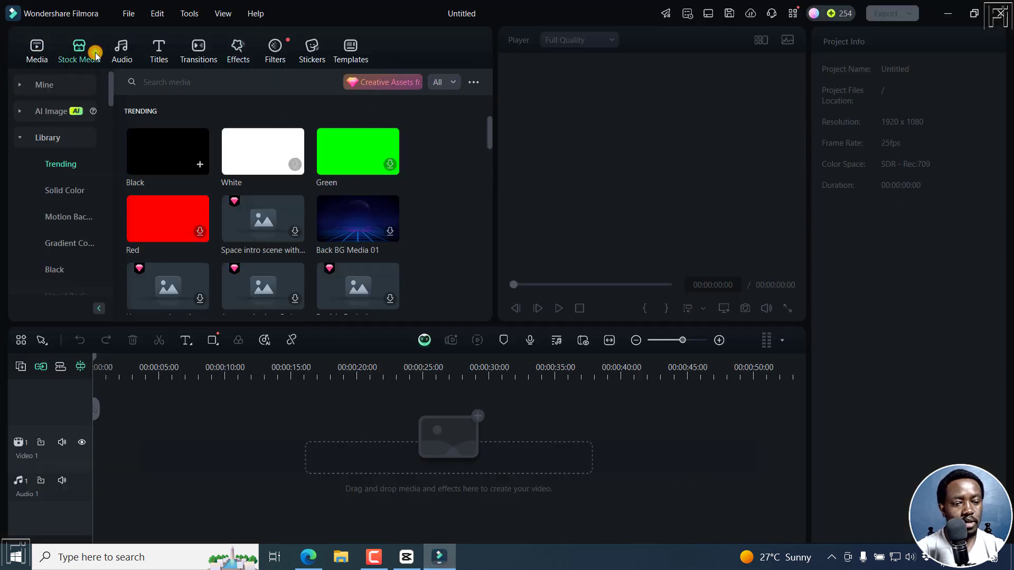
{"action": "left_click", "coordinate": [63, 85]}
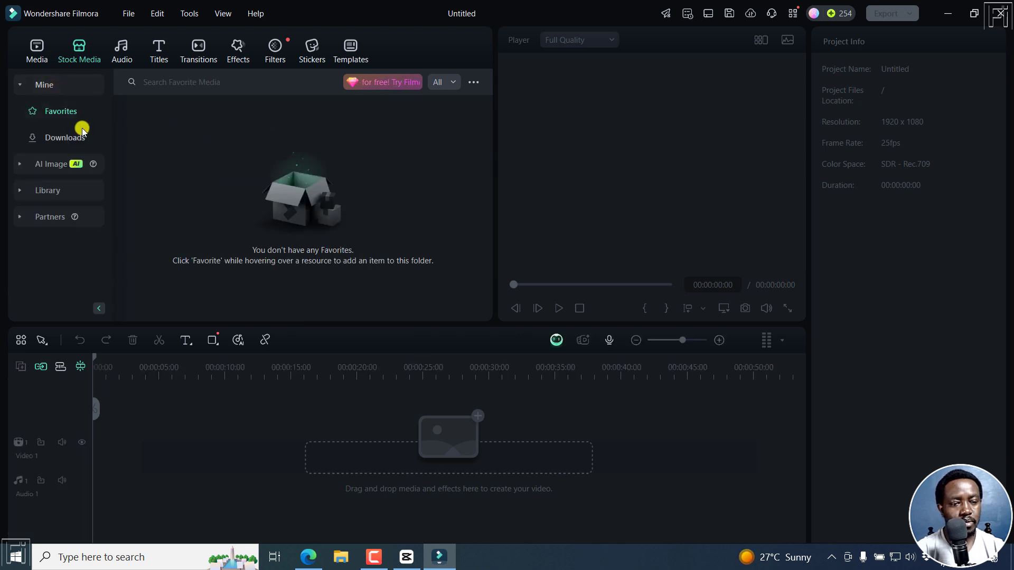
{"action": "left_click", "coordinate": [58, 141]}
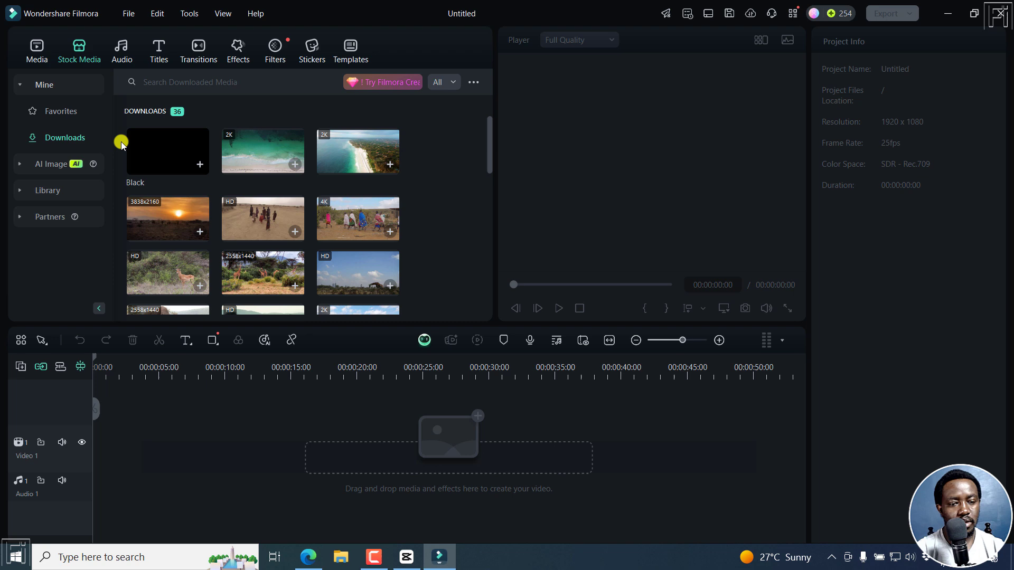
{"action": "left_click_drag", "start_coordinate": [251, 156], "coordinate": [113, 426]}
{"action": "left_click", "coordinate": [576, 301]}
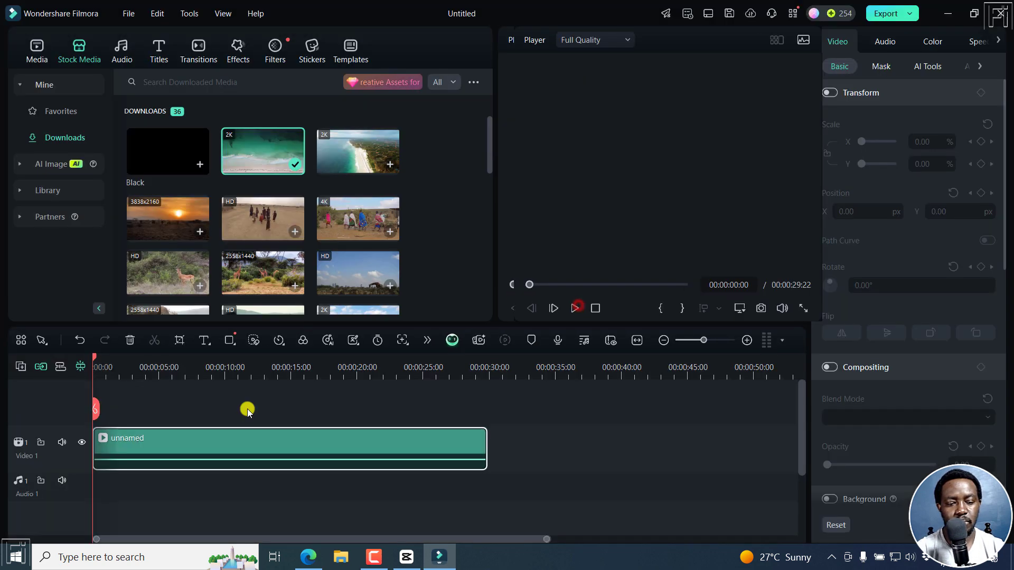
{"action": "left_click", "coordinate": [183, 367]}
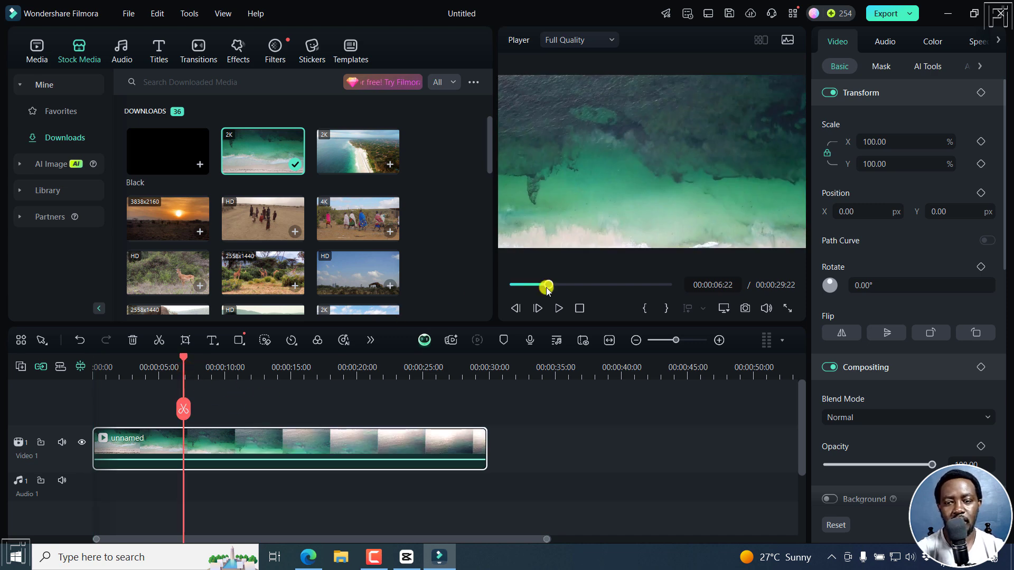
- Open Filmora's local export settings and review presets and resolutions, keeping MP4 at 1280x720, 24 fps
{"action": "left_click", "coordinate": [889, 13]}
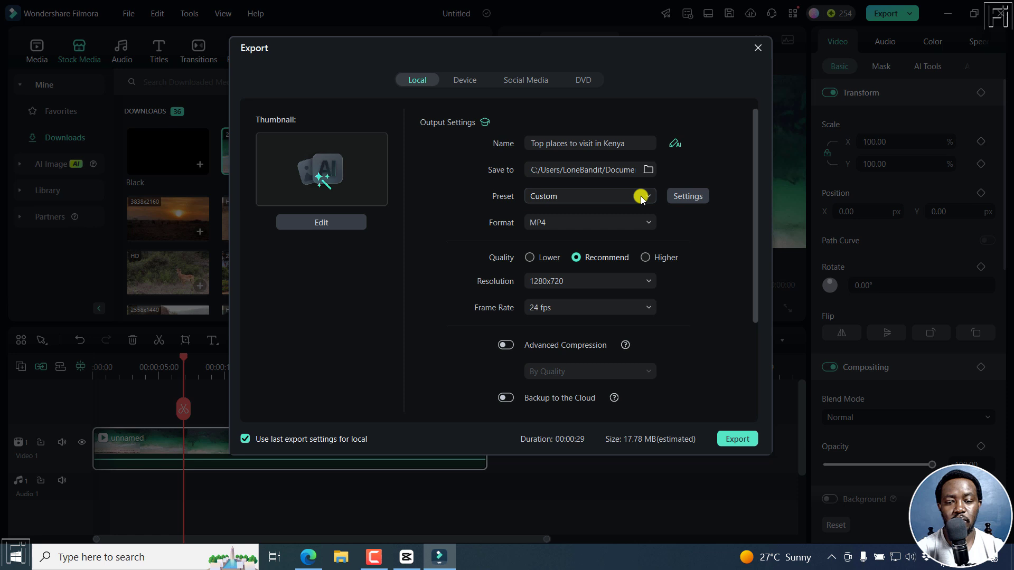
{"action": "left_click", "coordinate": [552, 197]}
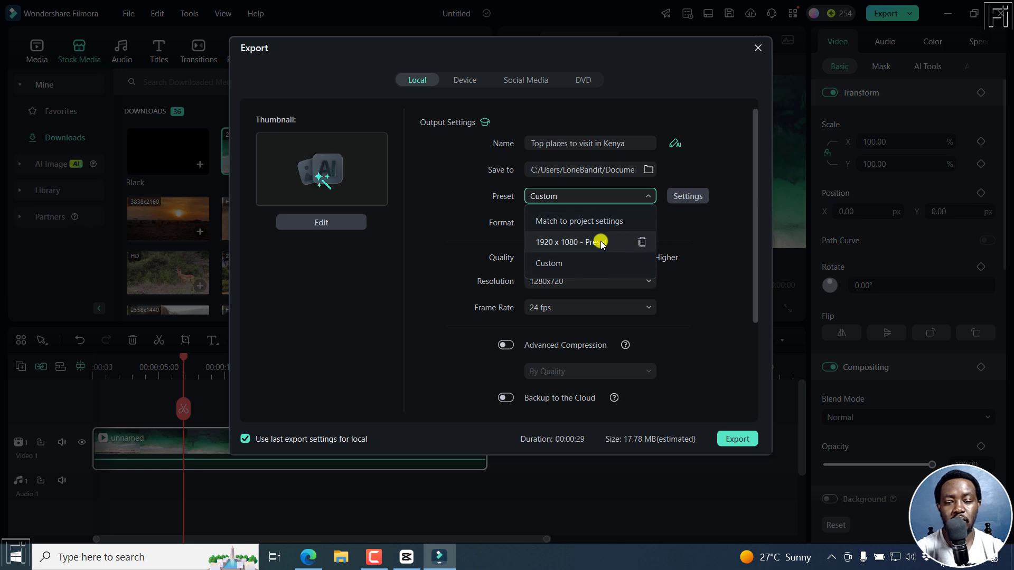
{"action": "left_click", "coordinate": [756, 186]}
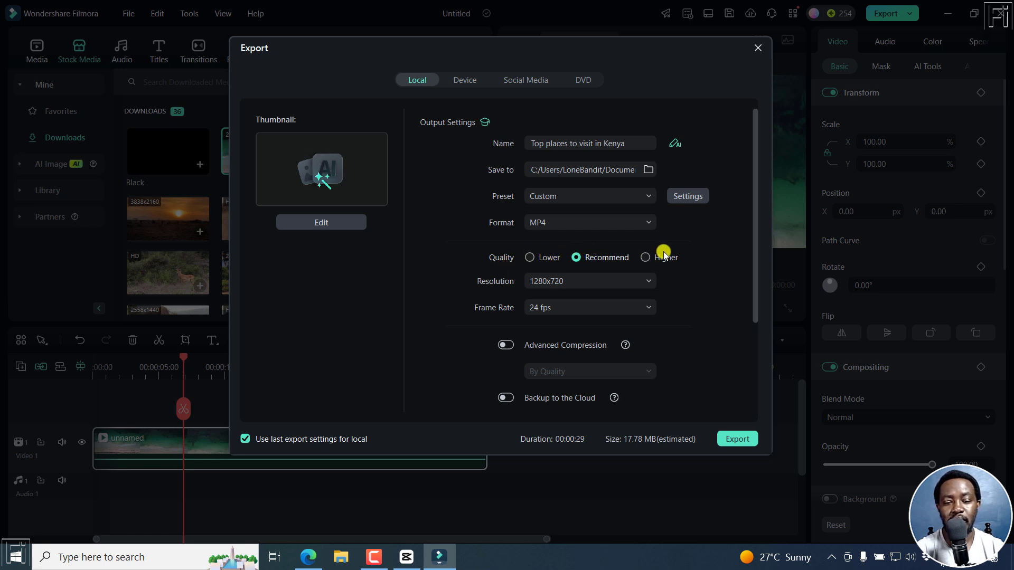
{"action": "left_click", "coordinate": [617, 280]}
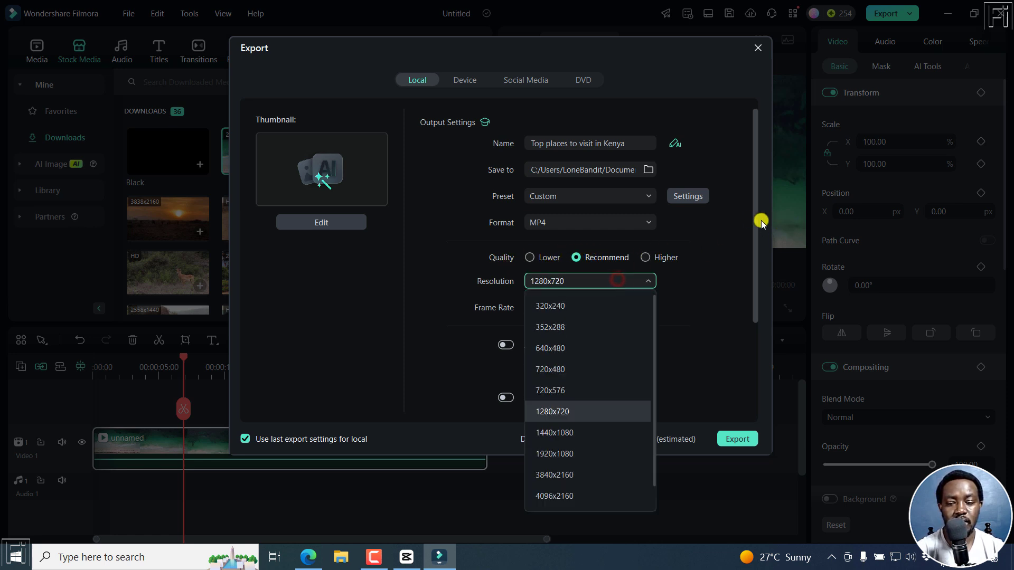
{"action": "left_click", "coordinate": [740, 219]}
{"action": "left_click_drag", "start_coordinate": [755, 216], "coordinate": [754, 293]}
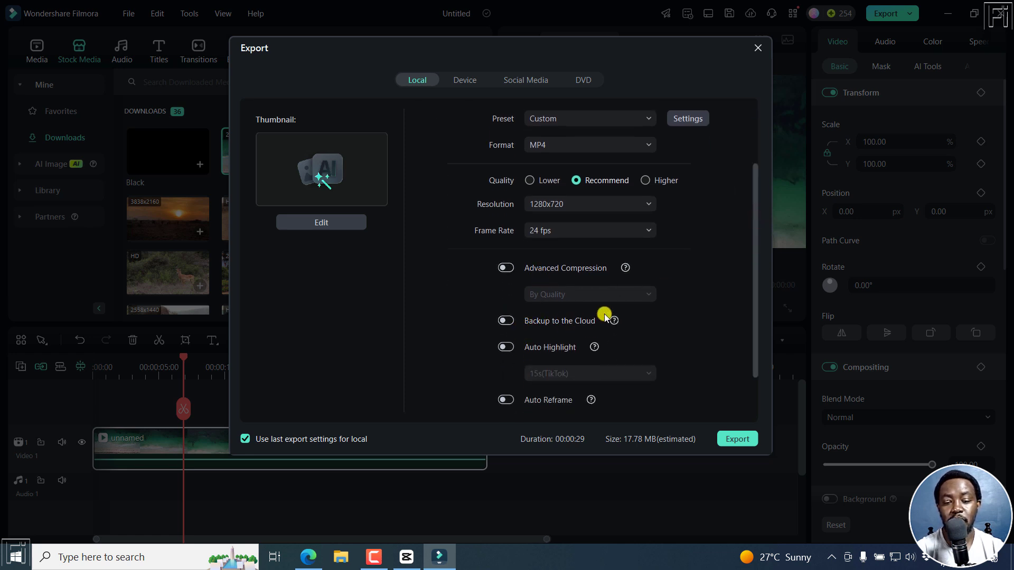
{"action": "left_click_drag", "start_coordinate": [755, 283], "coordinate": [758, 335]}
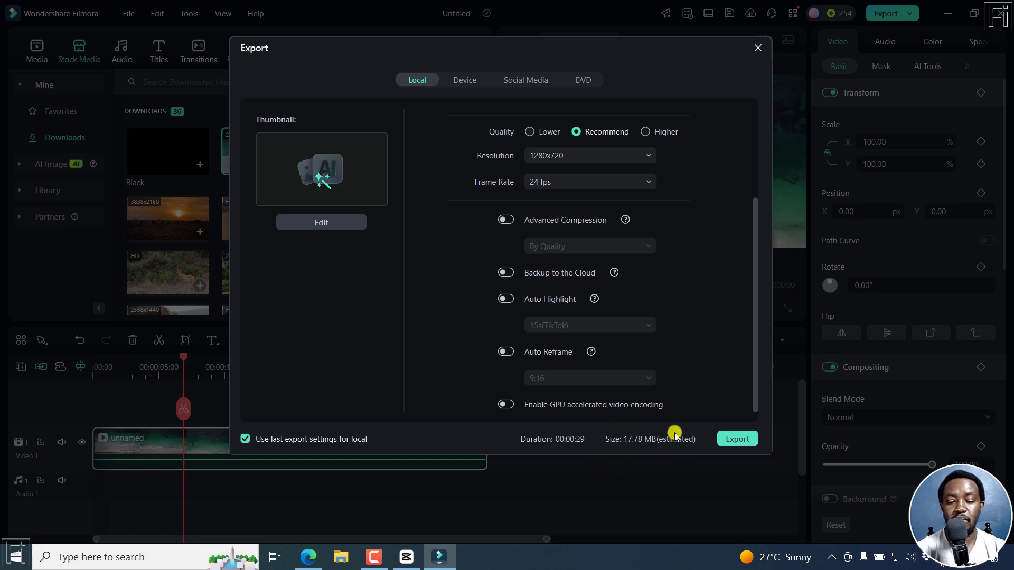
{"action": "left_click_drag", "start_coordinate": [753, 290], "coordinate": [746, 136]}
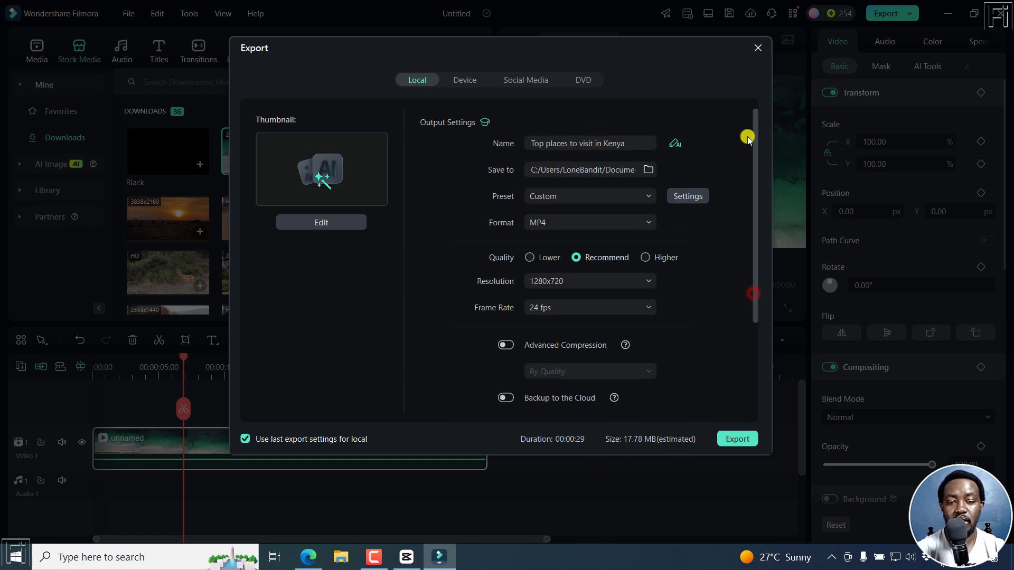
- Switch the export to the Device tab and browse presets and devices, keeping iPhone and Default
{"action": "left_click", "coordinate": [470, 80]}
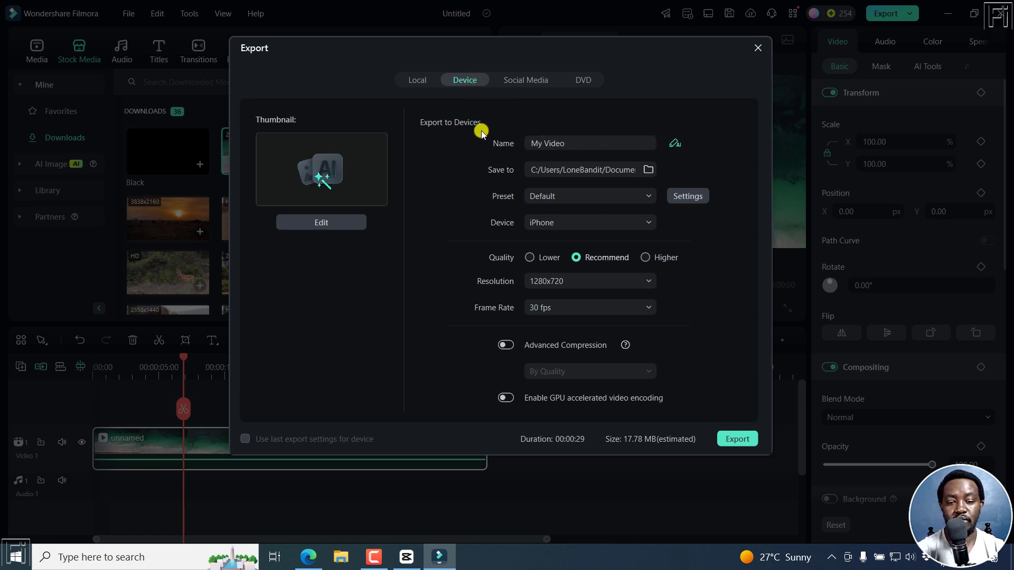
{"action": "left_click", "coordinate": [651, 199]}
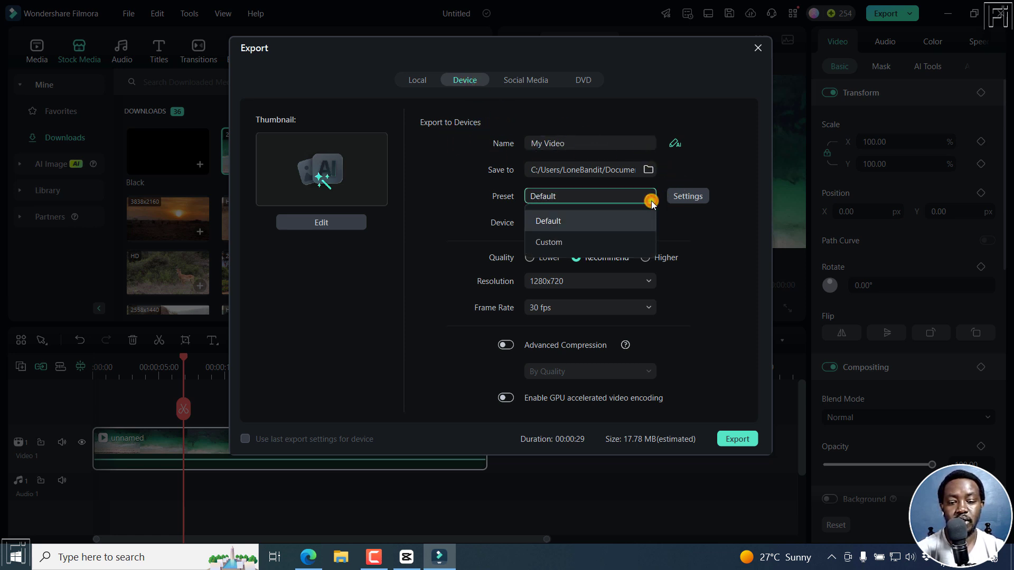
{"action": "left_click", "coordinate": [740, 201]}
{"action": "left_click", "coordinate": [641, 225]}
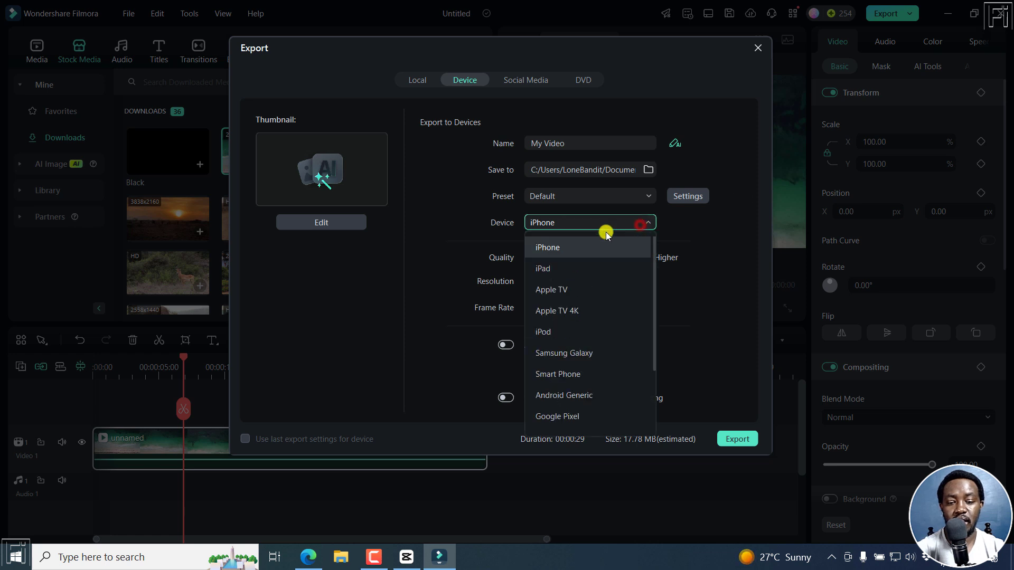
{"action": "scroll", "coordinate": [577, 394], "scroll_direction": "down", "scroll_amount": 2}
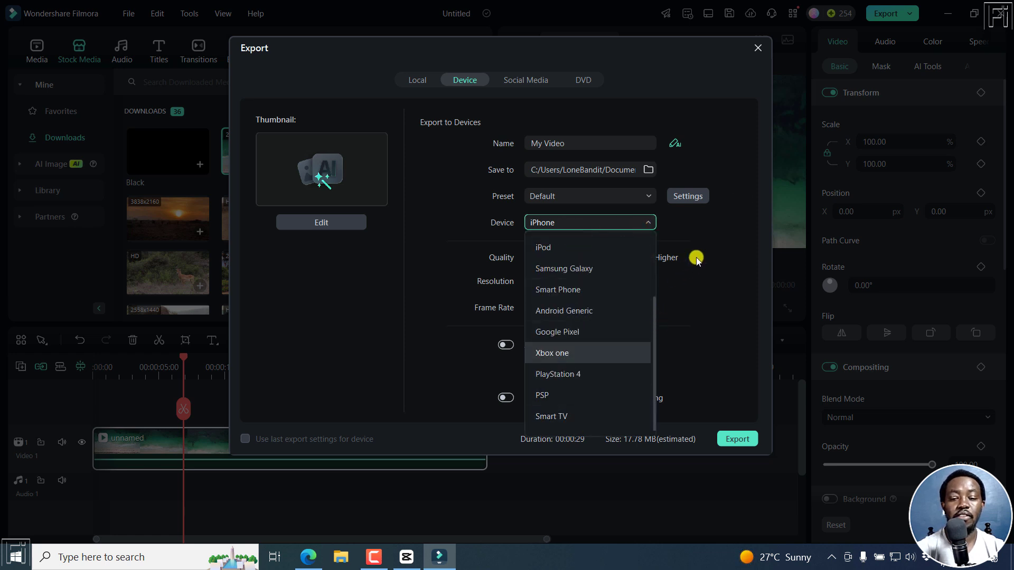
{"action": "left_click", "coordinate": [739, 216]}
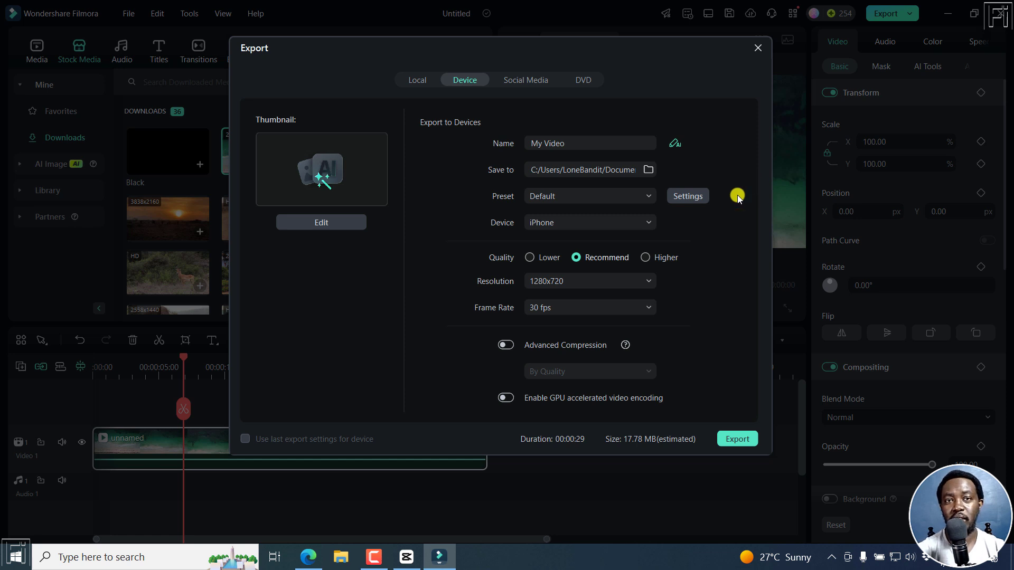
- On the Social Media export tab, look through TikTok, Instagram, Facebook and Vimeo, then select TikTok
{"action": "left_click", "coordinate": [530, 80]}
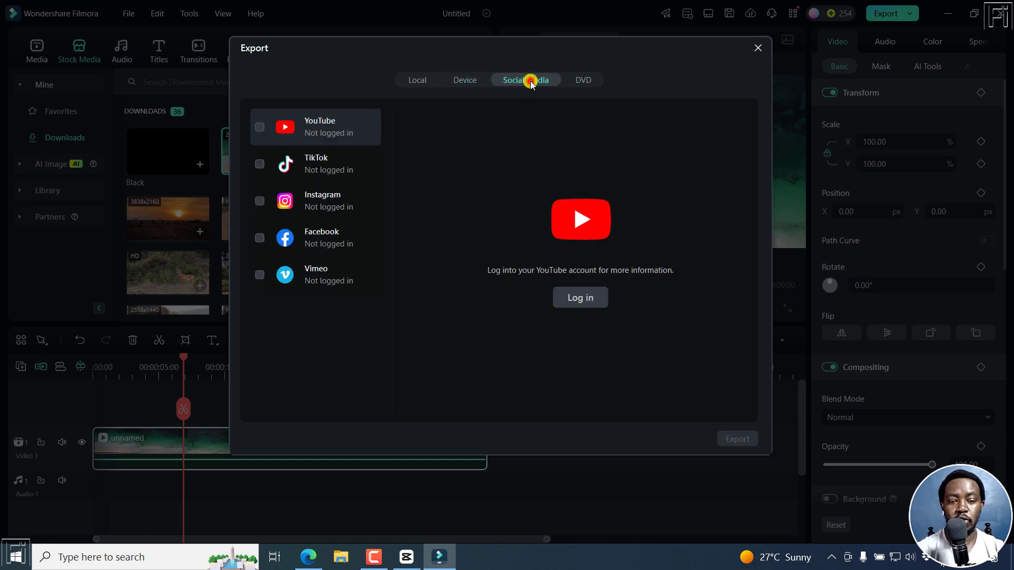
{"action": "left_click", "coordinate": [320, 168]}
{"action": "left_click", "coordinate": [323, 209]}
{"action": "left_click", "coordinate": [327, 244]}
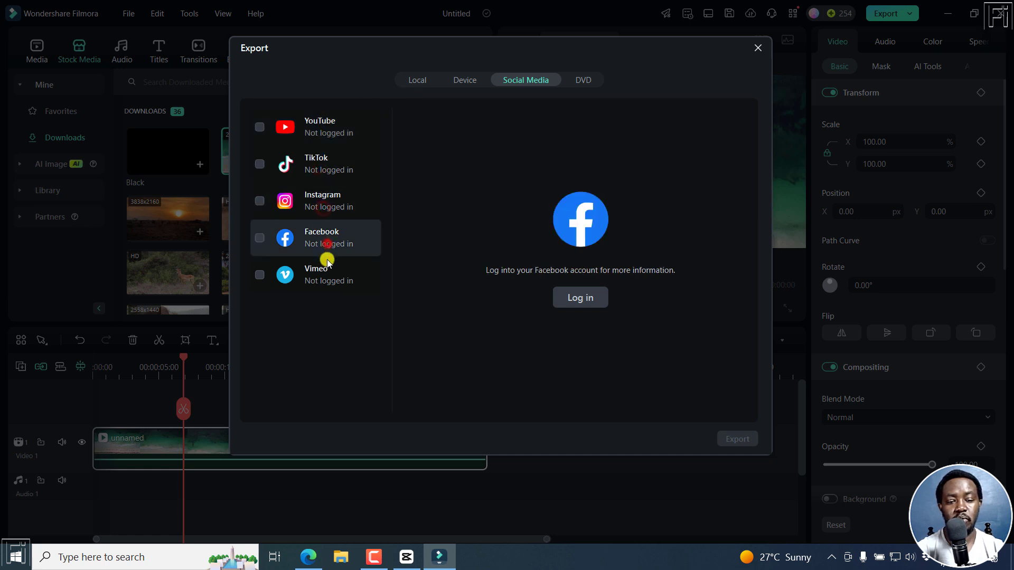
{"action": "left_click", "coordinate": [326, 274]}
{"action": "left_click", "coordinate": [317, 162]}
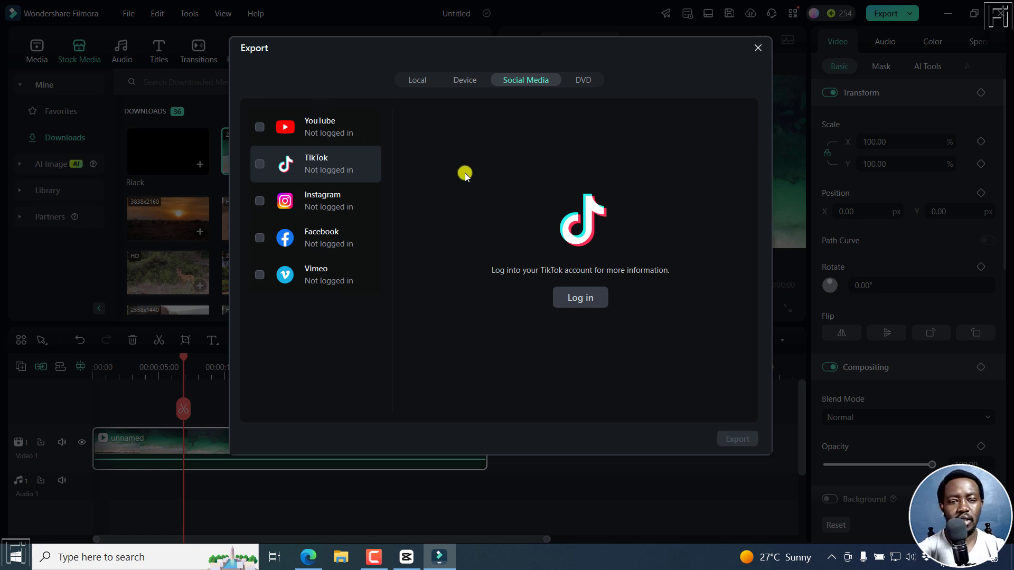
- View the DVD, Social Media and Local export tabs, then close the Export window without exporting
{"action": "left_click", "coordinate": [590, 79]}
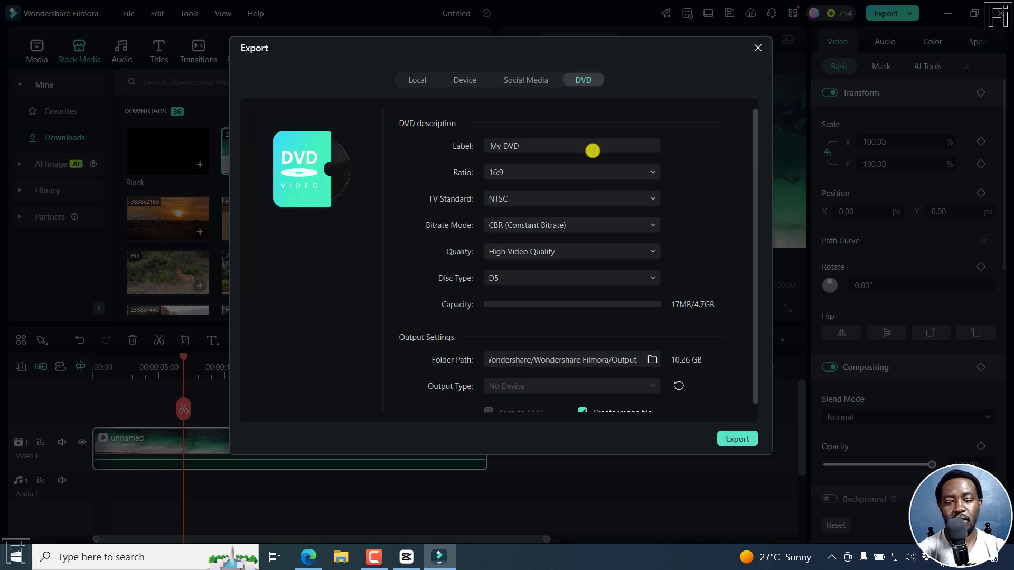
{"action": "left_click", "coordinate": [530, 83]}
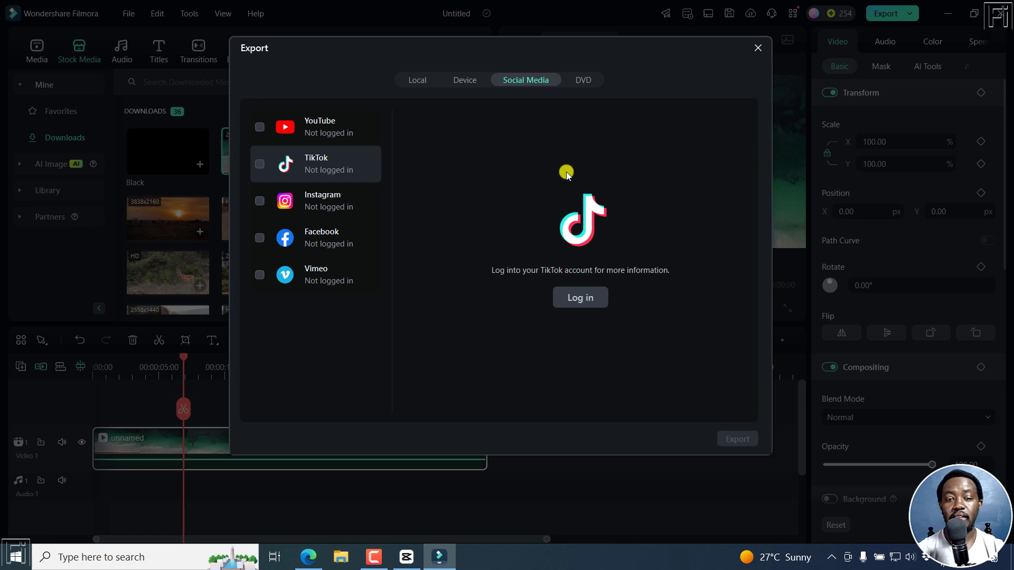
{"action": "left_click", "coordinate": [422, 80]}
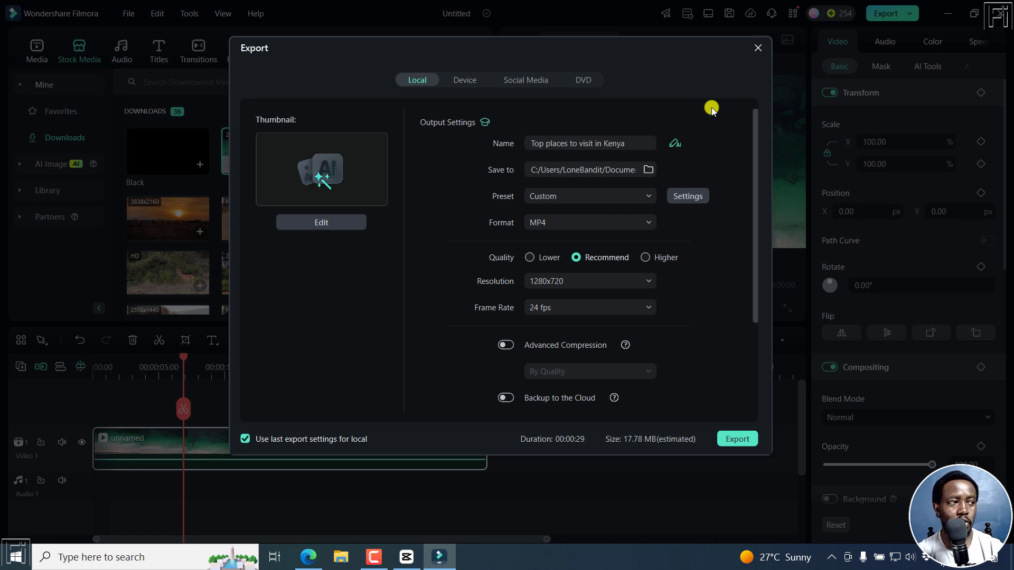
{"action": "left_click", "coordinate": [759, 49]}
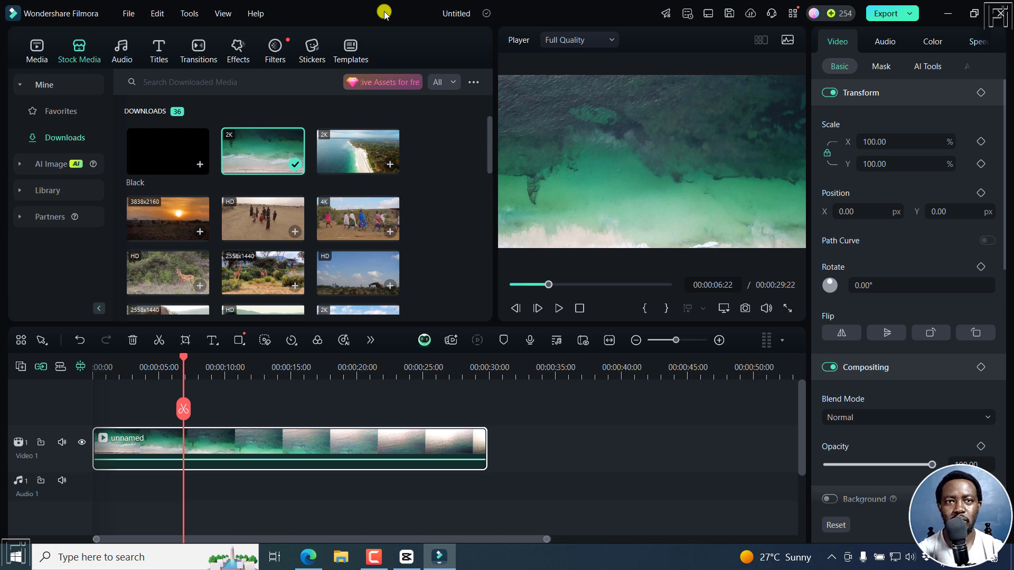
- In CapCut, inspect the clip's Remove BG, Basic, Mask and Audio panels, ending on Speed at 1.00x
{"action": "left_click", "coordinate": [419, 559]}
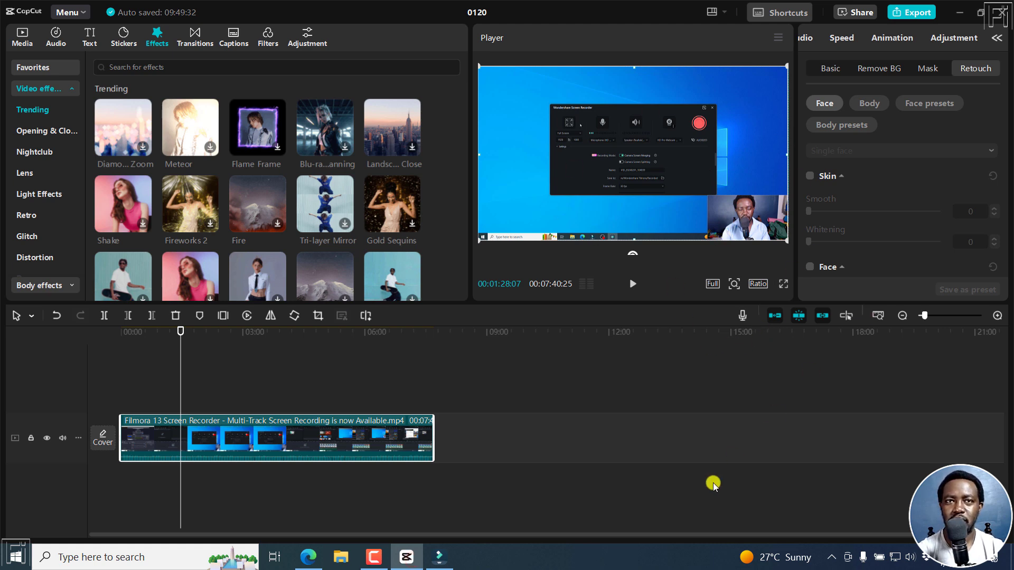
{"action": "left_click", "coordinate": [879, 68]}
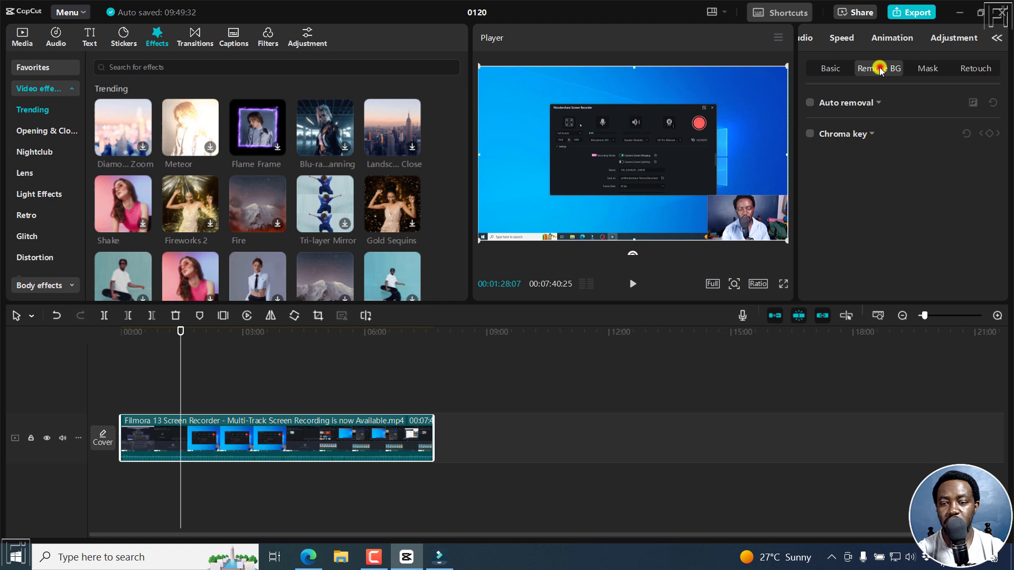
{"action": "left_click", "coordinate": [840, 68]}
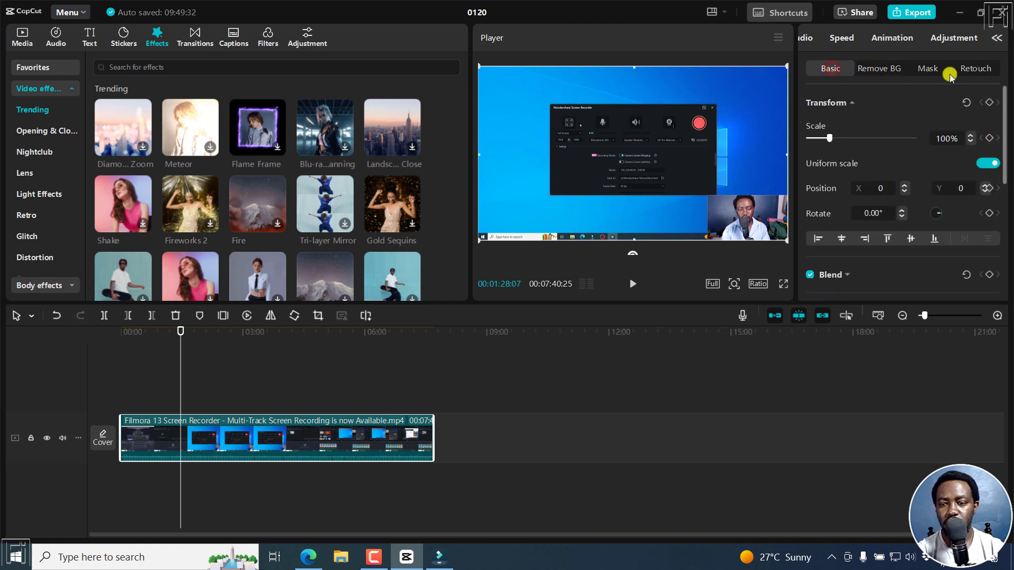
{"action": "mouse_move", "coordinate": [1003, 104]}
{"action": "left_mouse_down"}
{"action": "mouse_move", "coordinate": [1003, 255]}
{"action": "mouse_move", "coordinate": [1003, 101]}
{"action": "left_mouse_up"}
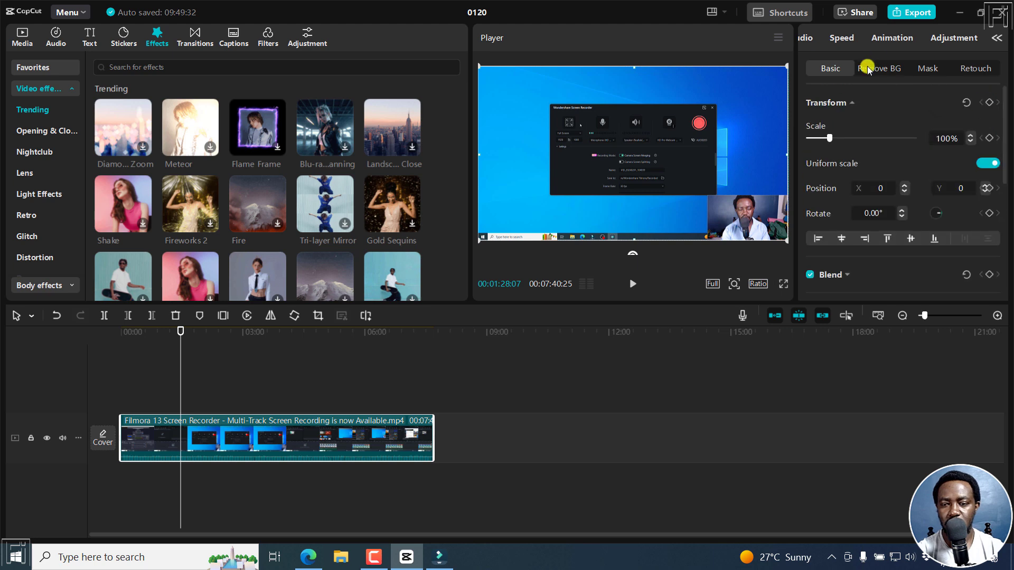
{"action": "left_click", "coordinate": [923, 70]}
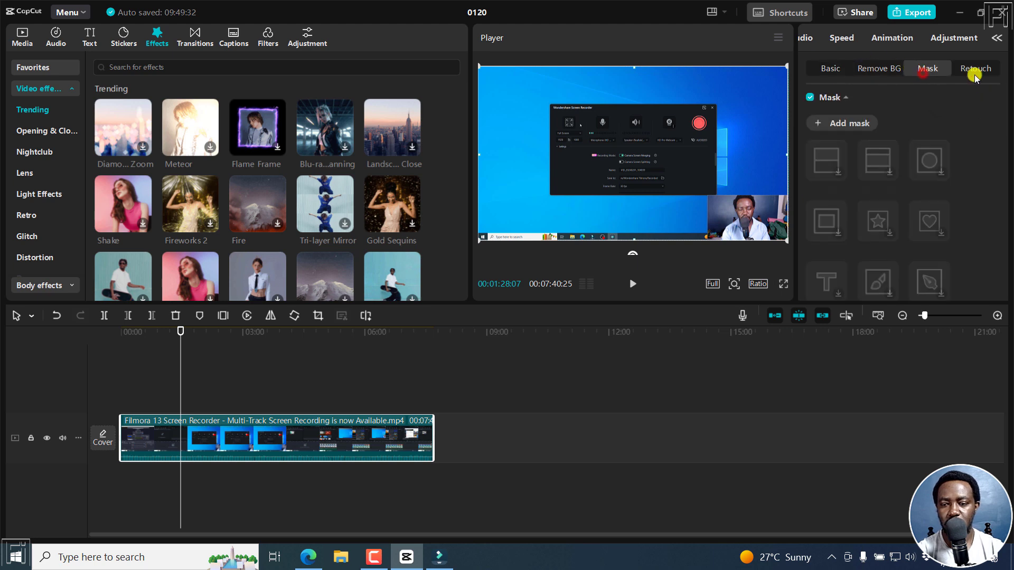
{"action": "left_click", "coordinate": [825, 38]}
{"action": "left_click", "coordinate": [808, 38]}
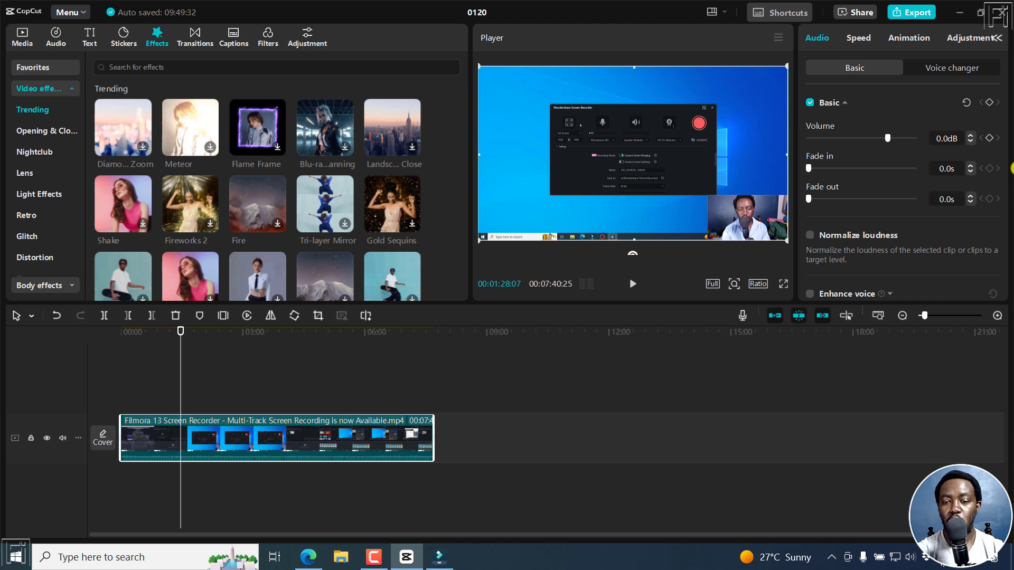
{"action": "left_click_drag", "start_coordinate": [1002, 95], "coordinate": [1008, 227]}
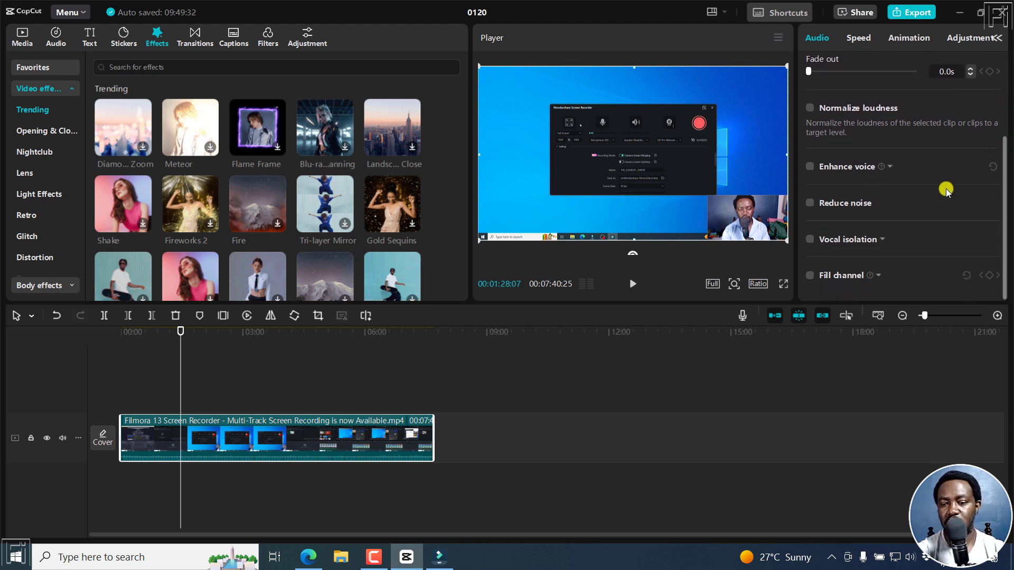
{"action": "mouse_move", "coordinate": [879, 171]}
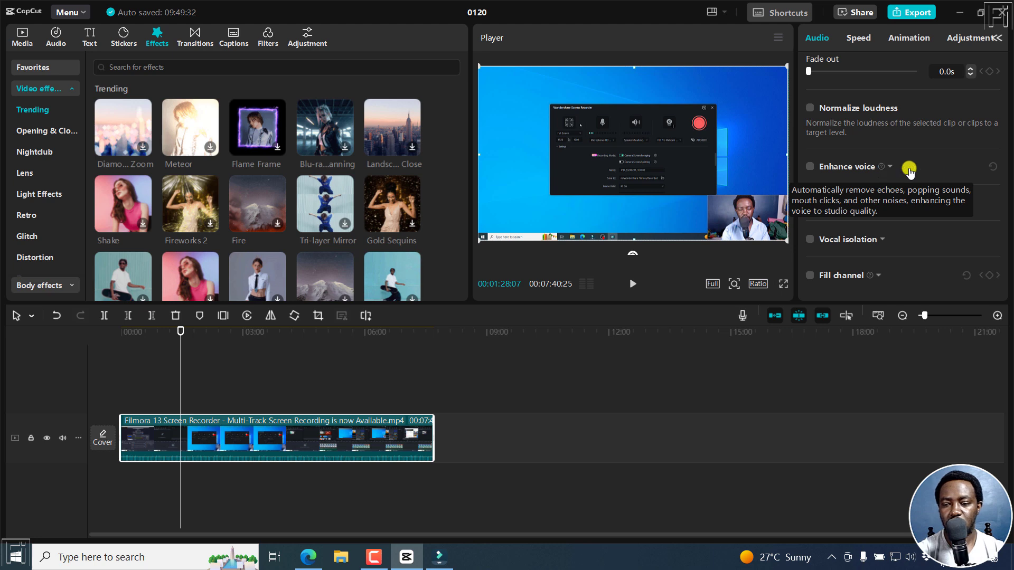
{"action": "left_click", "coordinate": [858, 38]}
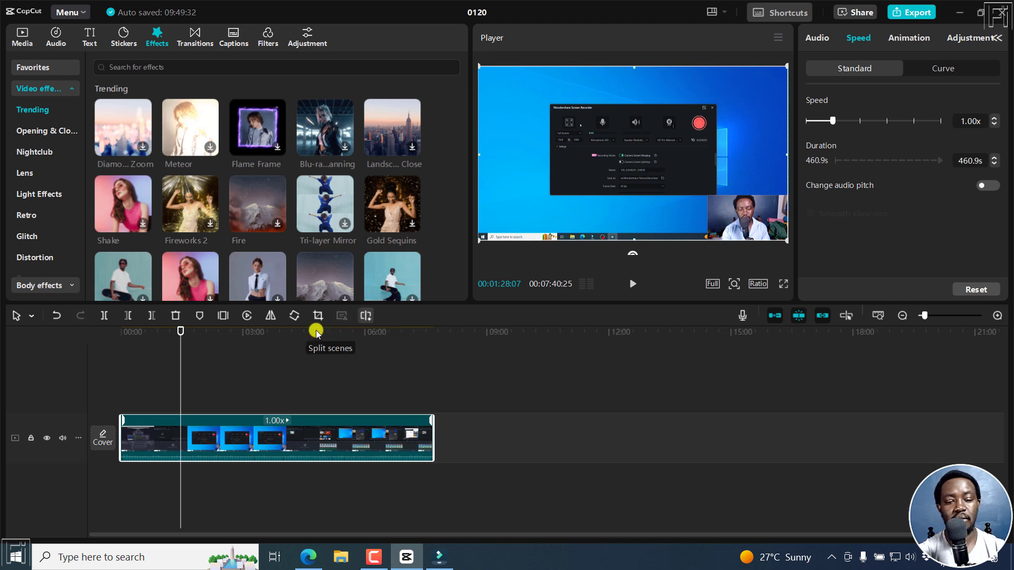
- Open Text > Auto captions, keep English as spoken language, and uncheck Identify filler words
{"action": "left_click", "coordinate": [47, 37]}
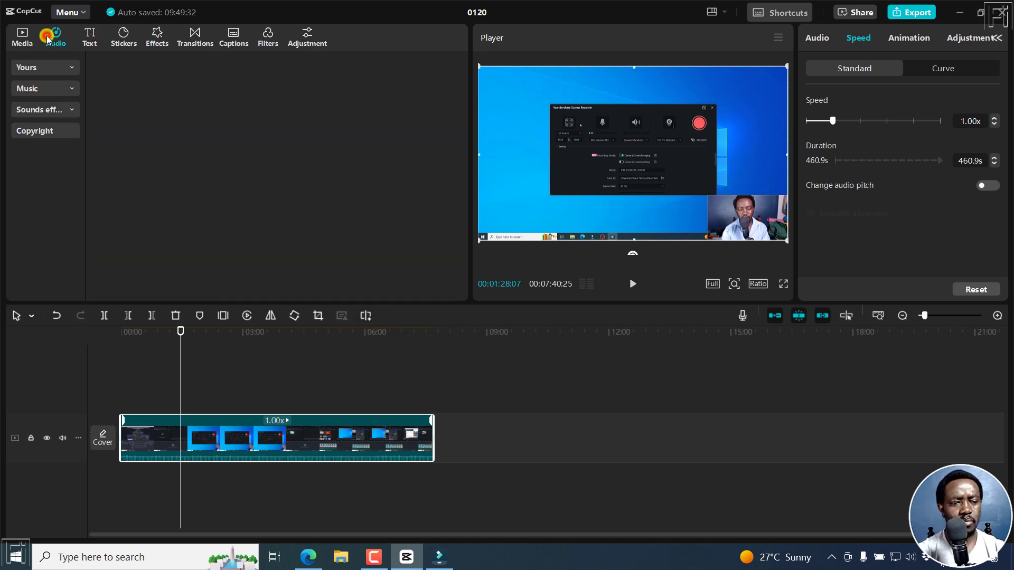
{"action": "left_click", "coordinate": [88, 37]}
{"action": "left_click", "coordinate": [26, 151]}
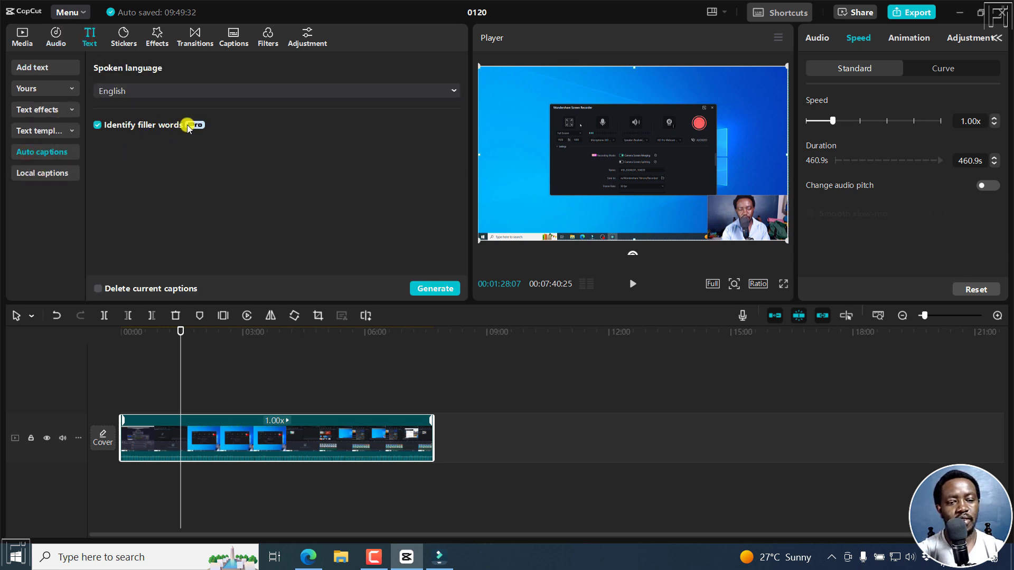
{"action": "left_click", "coordinate": [176, 90]}
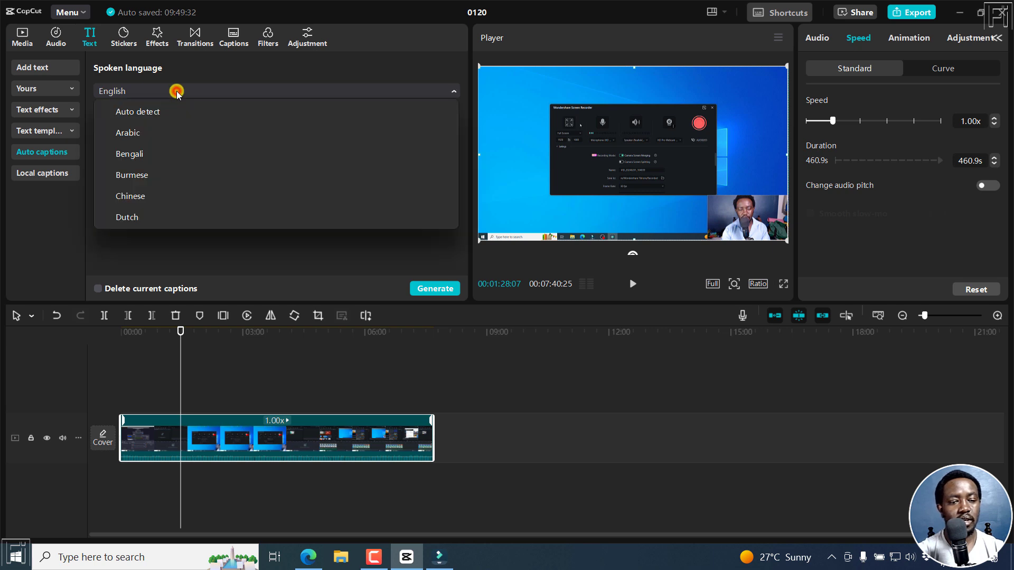
{"action": "left_click", "coordinate": [178, 250]}
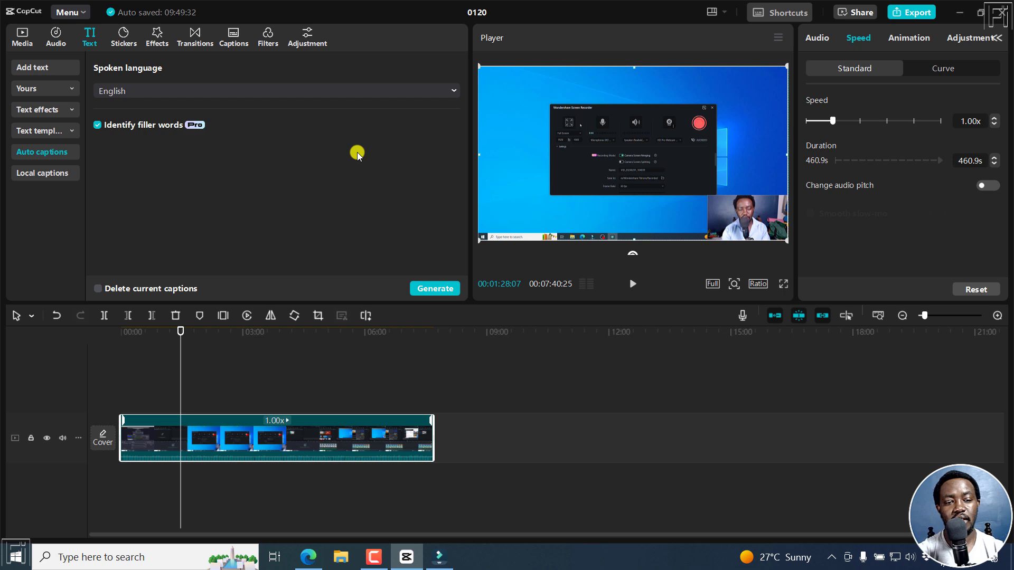
{"action": "left_click", "coordinate": [97, 127]}
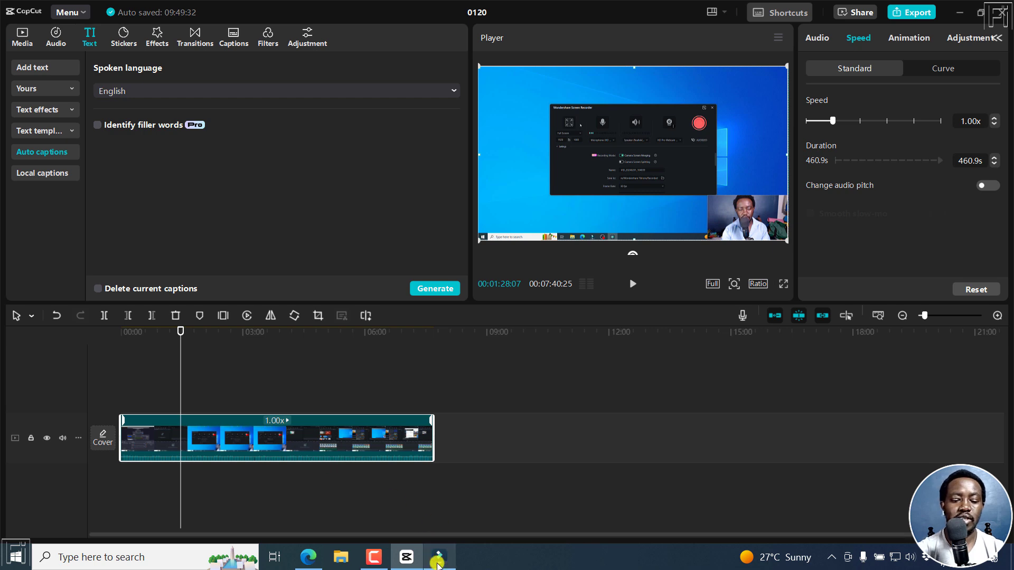
- In Filmora, start Speech-to-Text on the beach clip with German (Germany) translation
{"action": "left_click", "coordinate": [439, 557]}
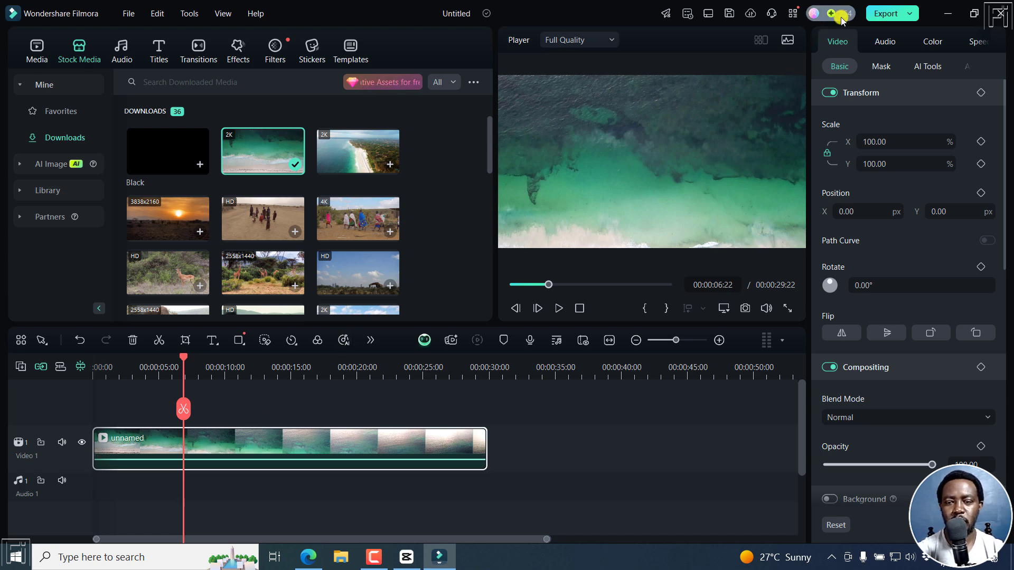
{"action": "right_click", "coordinate": [249, 446]}
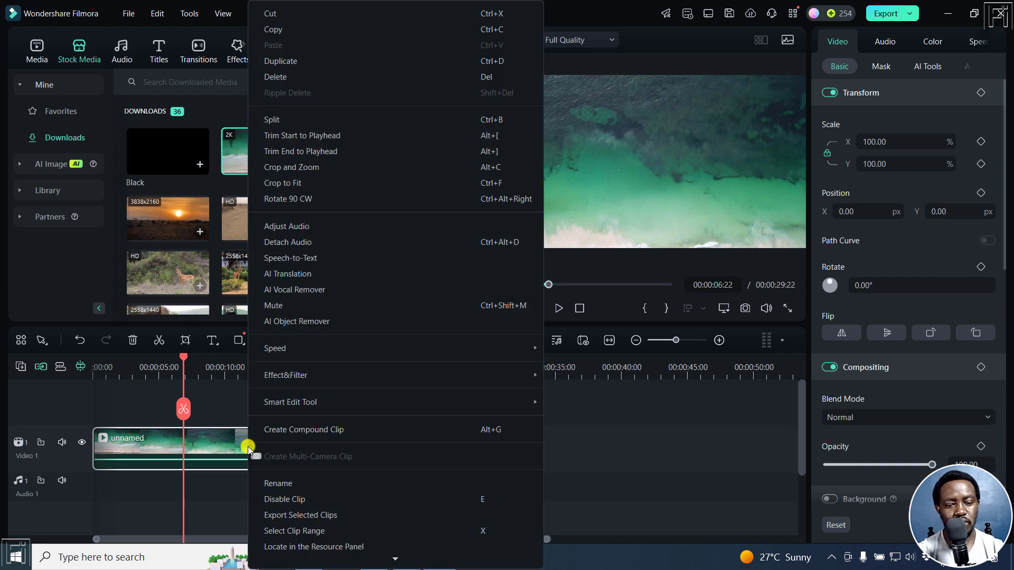
{"action": "left_click", "coordinate": [299, 259]}
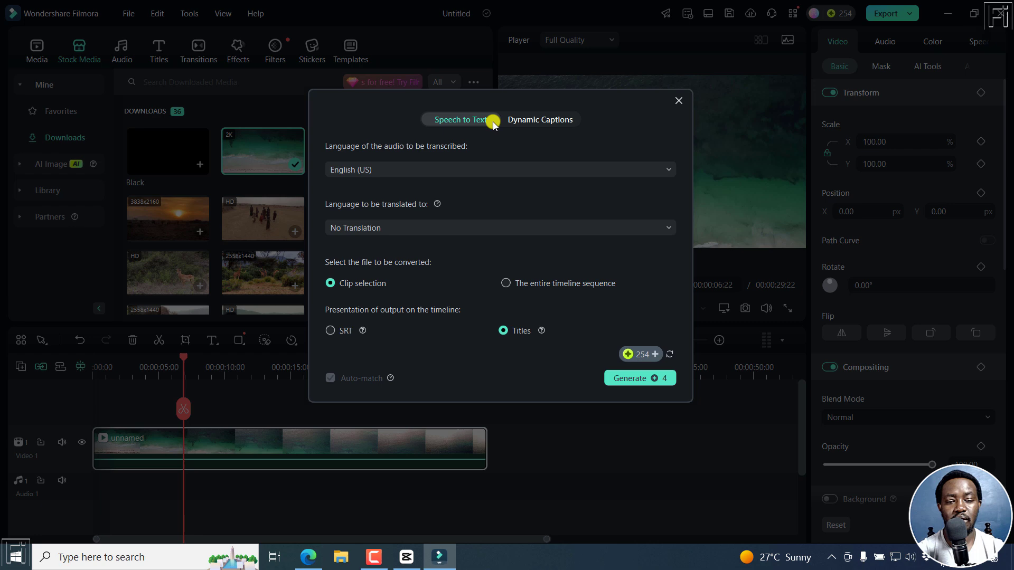
{"action": "left_click", "coordinate": [388, 228]}
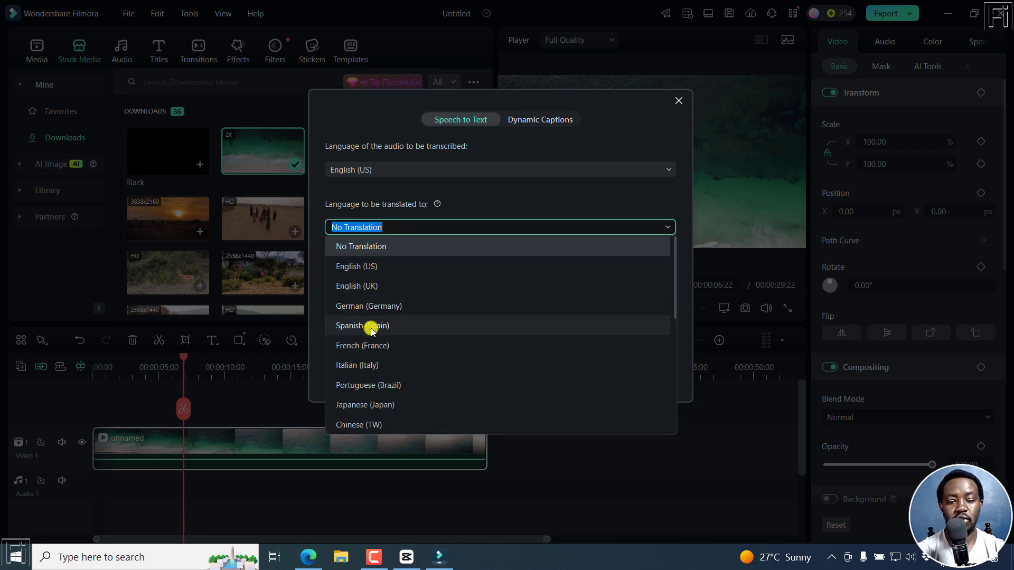
{"action": "left_click", "coordinate": [370, 306]}
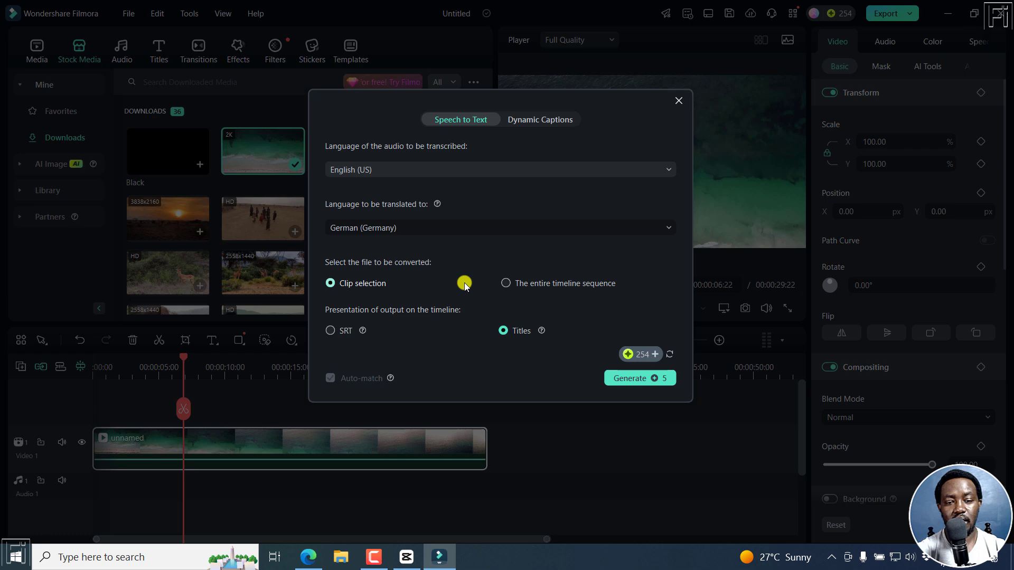
- Try the Dynamic Captions mode, then close the captions dialog without generating
{"action": "left_click", "coordinate": [549, 122]}
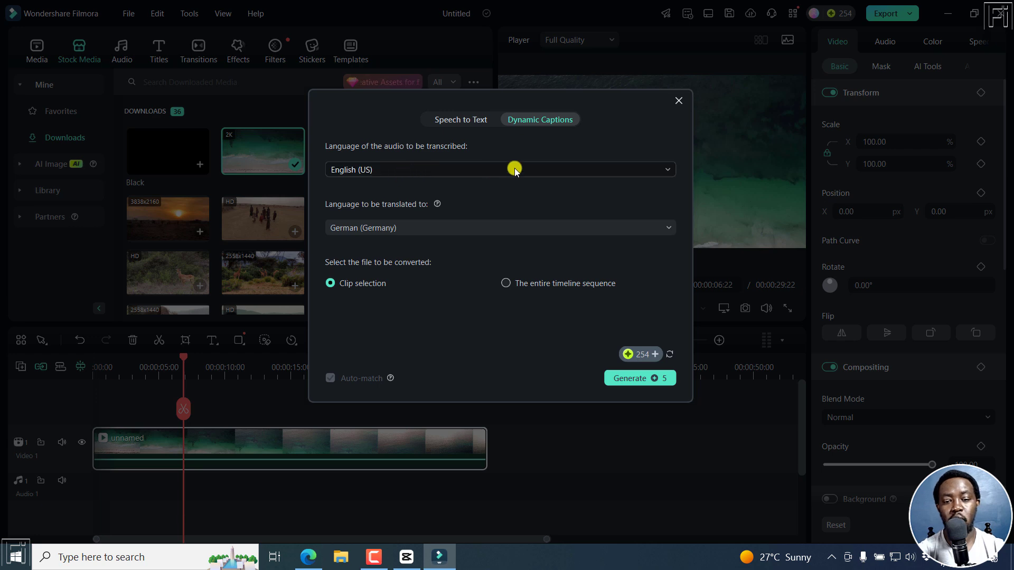
{"action": "left_click_drag", "start_coordinate": [536, 95], "coordinate": [407, 156]}
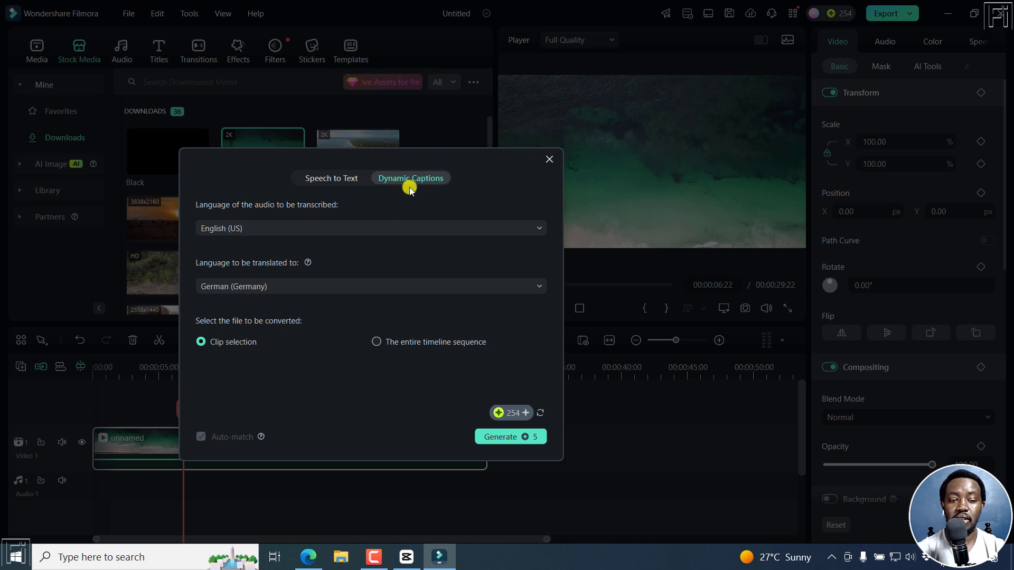
{"action": "left_click", "coordinate": [547, 160]}
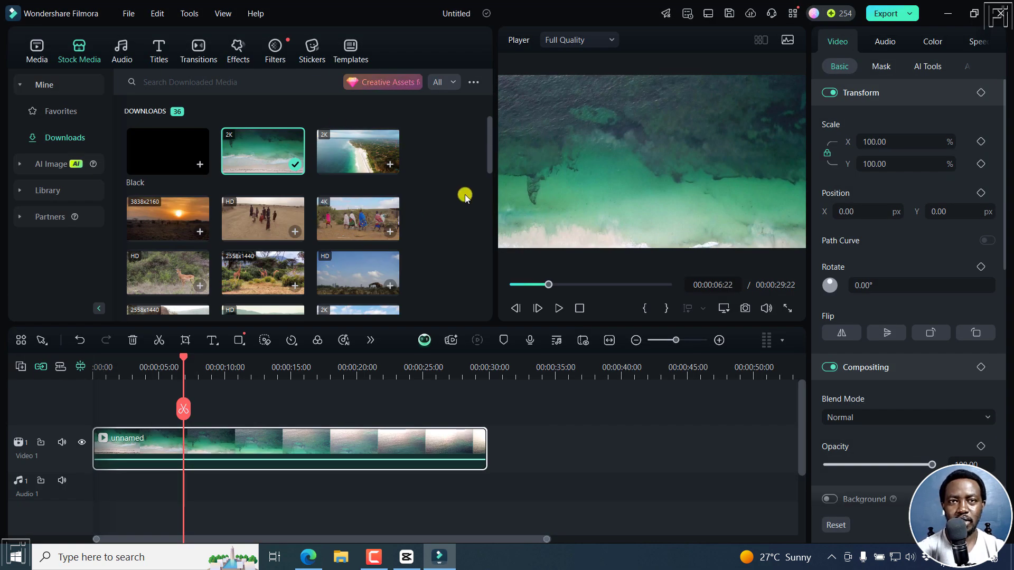
- In CapCut, split the Filmora 13 clip at 1:28 and delete the part after it
{"action": "left_click", "coordinate": [414, 561]}
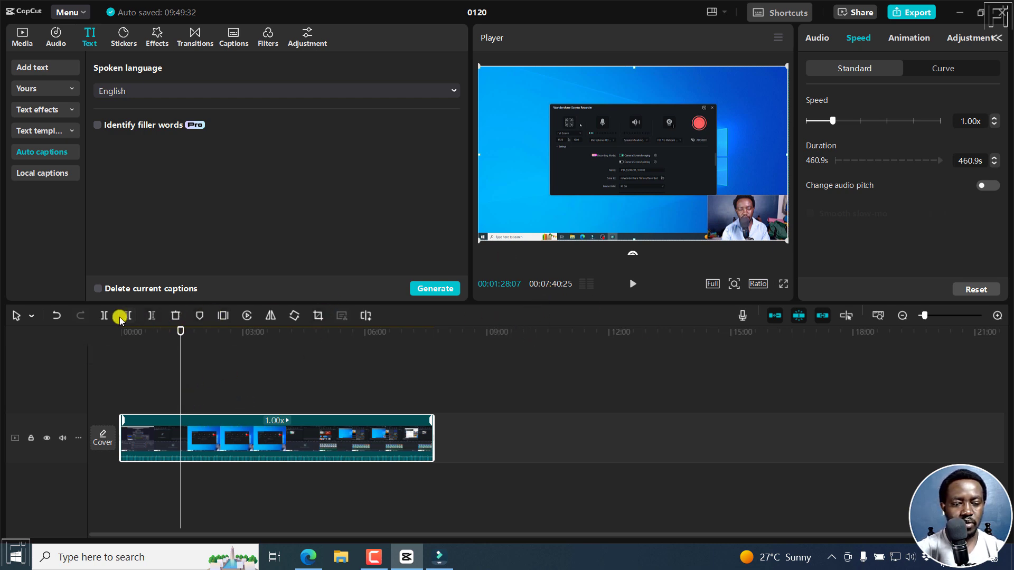
{"action": "left_click", "coordinate": [104, 315]}
{"action": "left_click_drag", "start_coordinate": [190, 434], "coordinate": [224, 440]}
{"action": "key", "text": "Delete"}
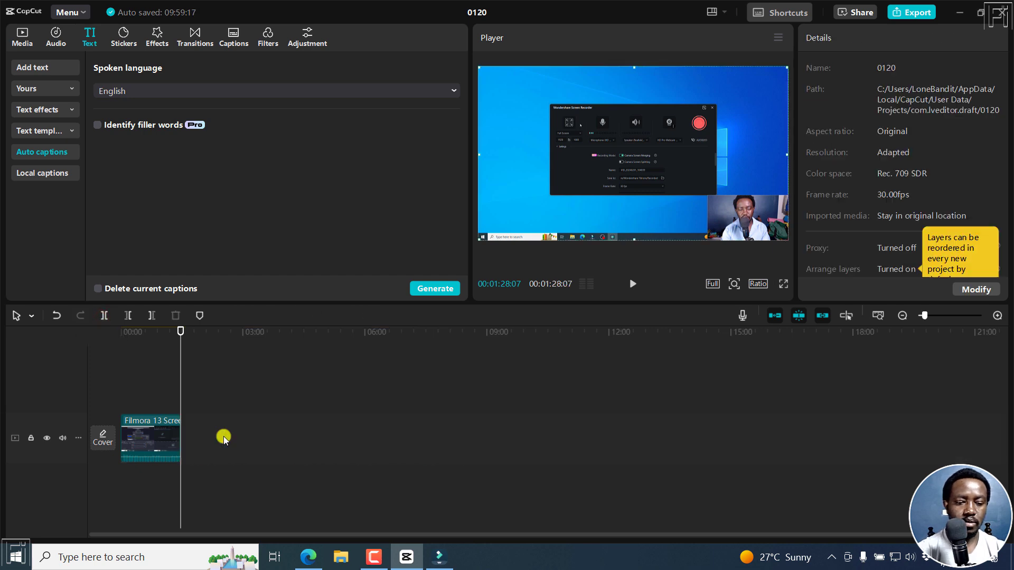
- Generate English auto captions from the start of the remaining clip
{"action": "left_click", "coordinate": [127, 448]}
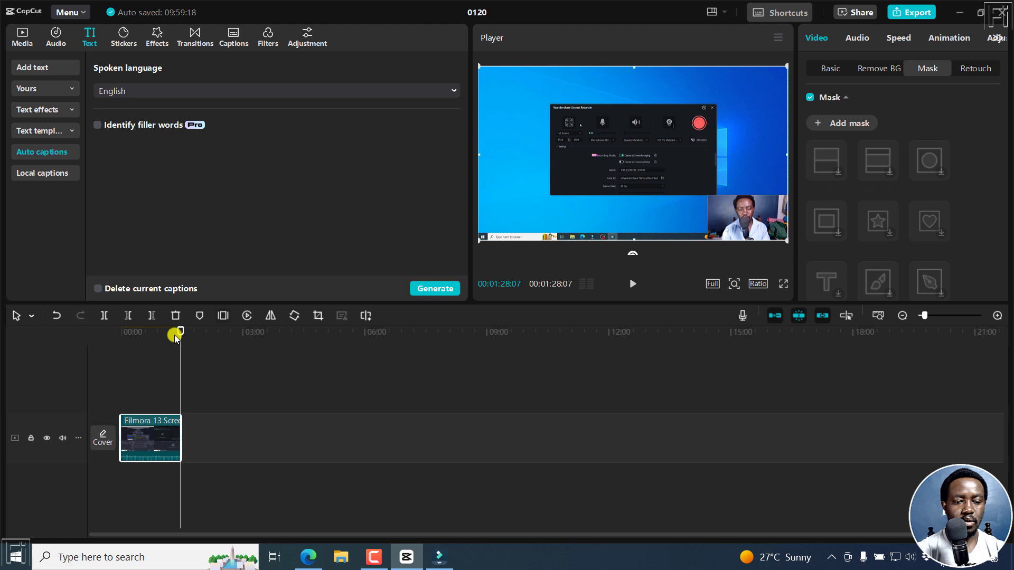
{"action": "left_click_drag", "start_coordinate": [181, 330], "coordinate": [120, 332]}
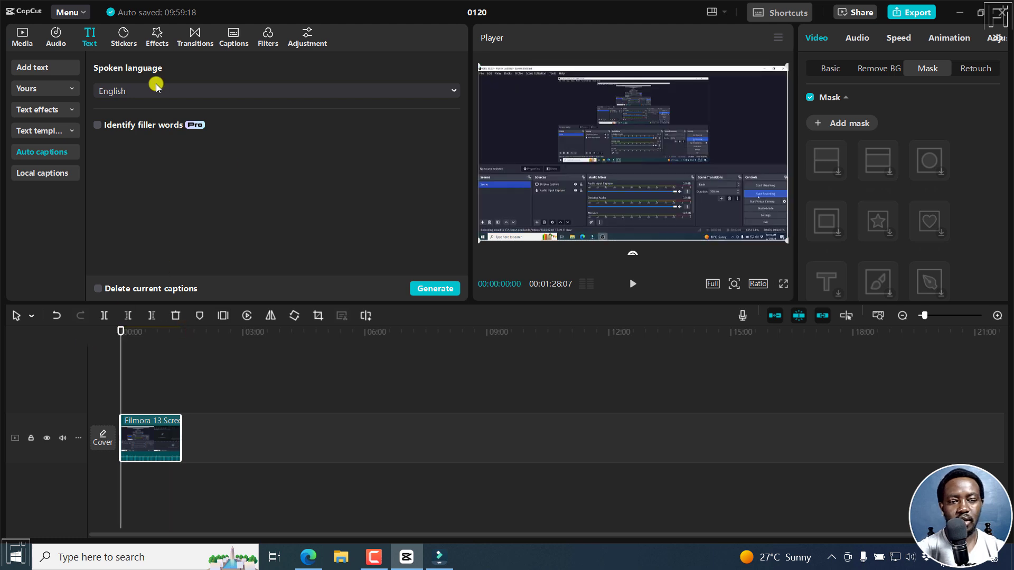
{"action": "left_click", "coordinate": [431, 289]}
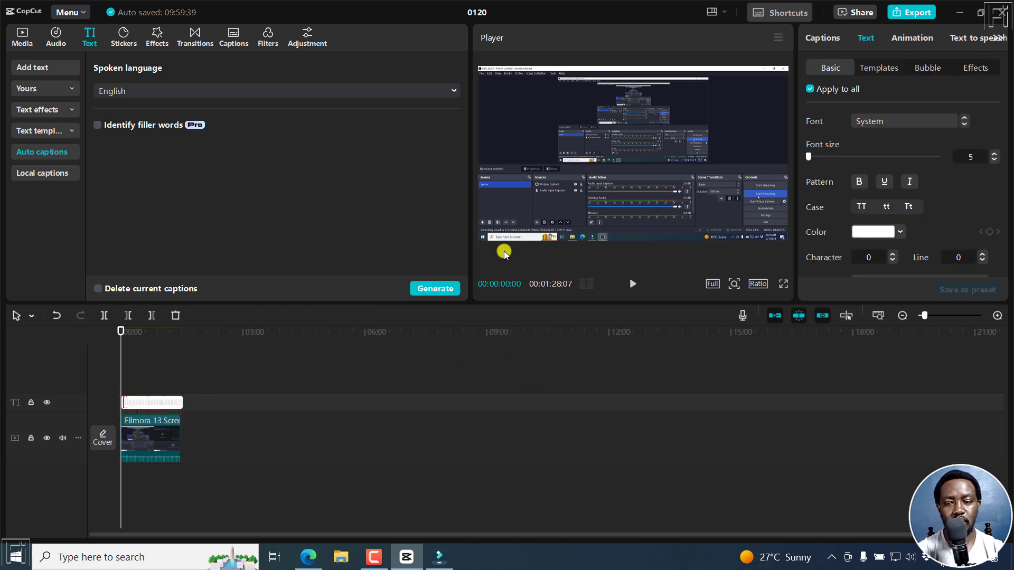
- Review the recognized caption lines and open the caption text styling settings
{"action": "left_click", "coordinate": [818, 38]}
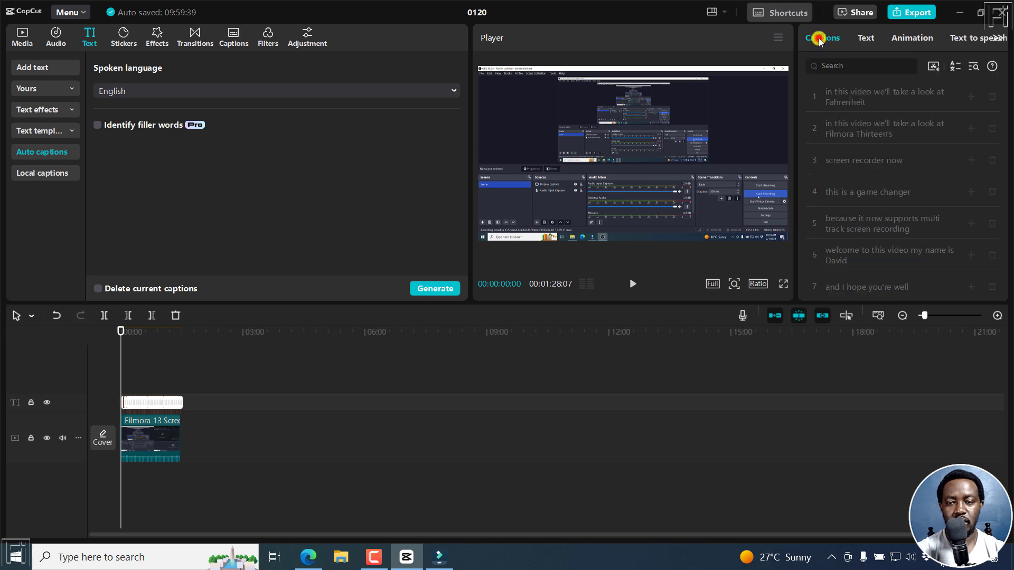
{"action": "mouse_move", "coordinate": [825, 97]}
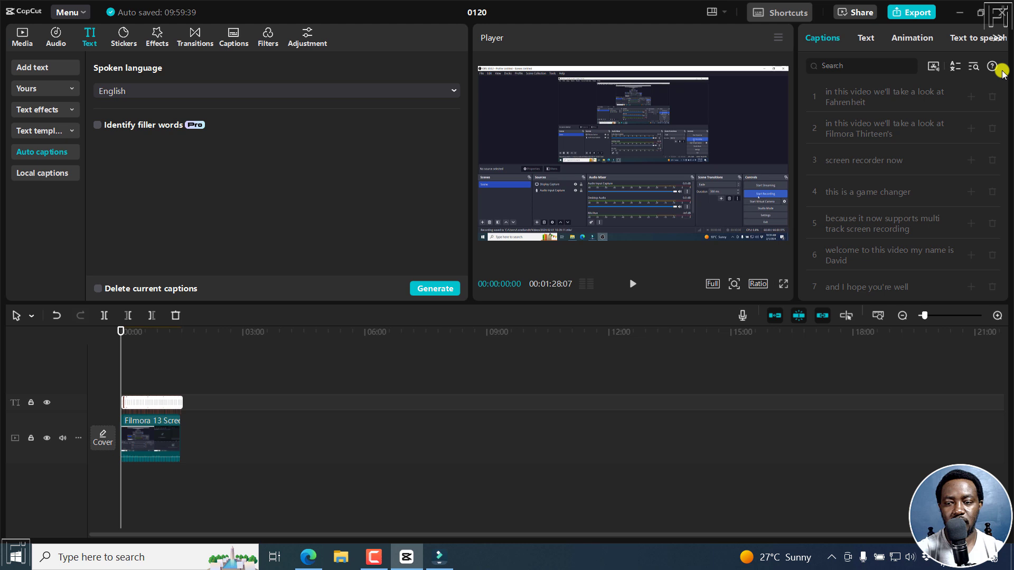
{"action": "left_click", "coordinate": [863, 38]}
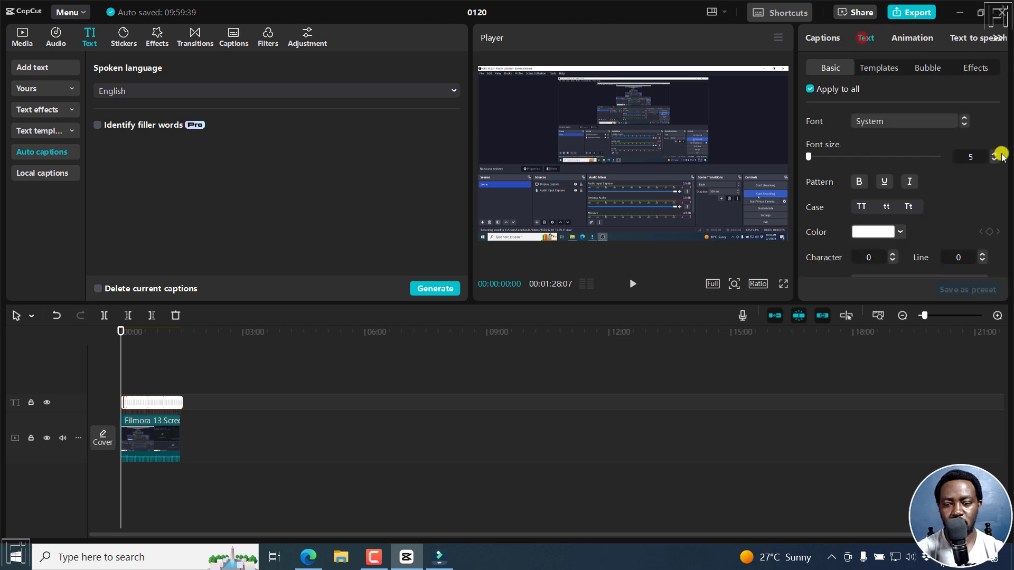
{"action": "left_click_drag", "start_coordinate": [1004, 140], "coordinate": [1009, 290]}
{"action": "scroll", "coordinate": [898, 159], "scroll_direction": "down", "scroll_amount": 5}
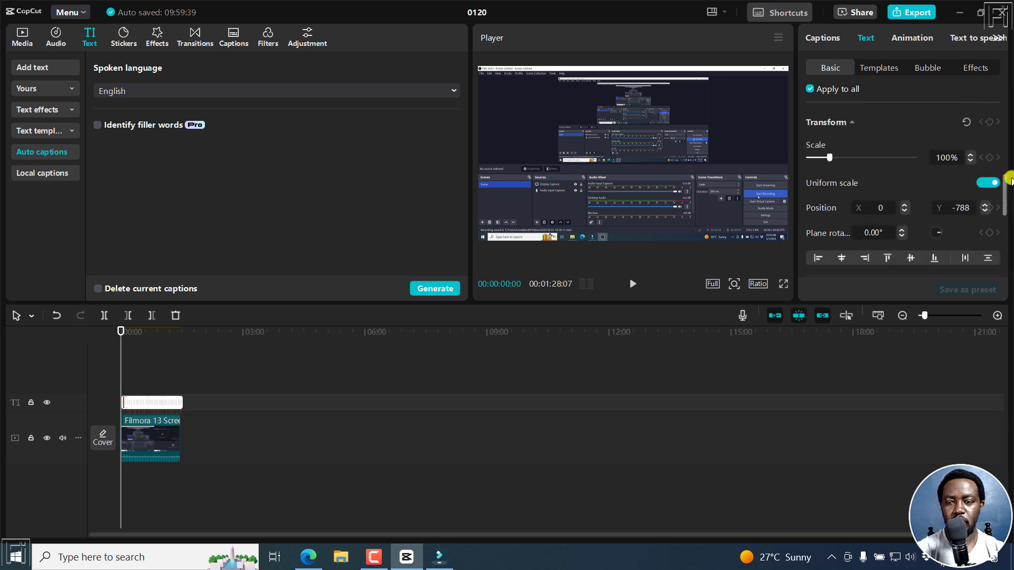
- Apply the glowing yellow DENY template to all captions and play the preview
{"action": "left_click", "coordinate": [878, 67]}
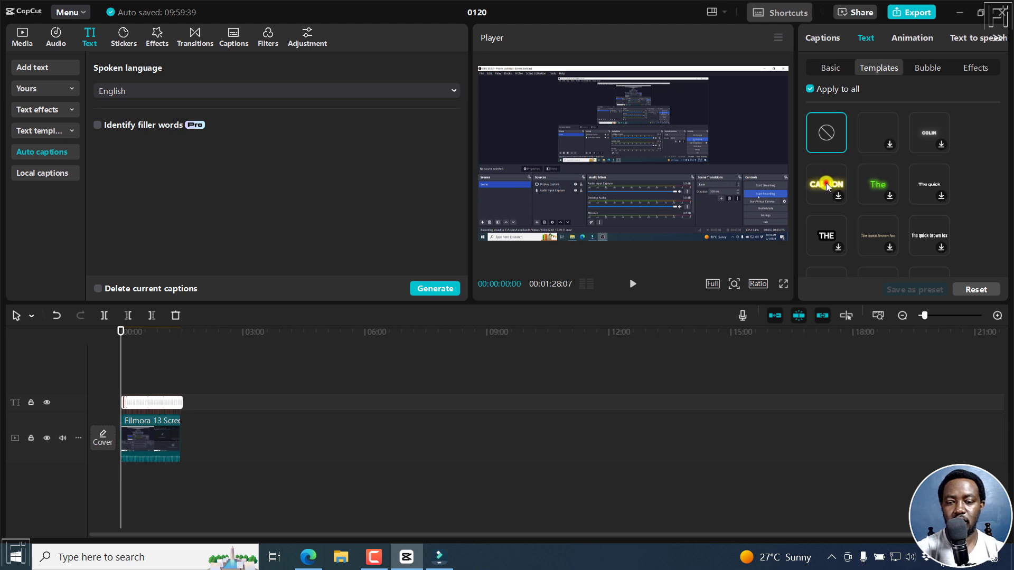
{"action": "left_click", "coordinate": [827, 186]}
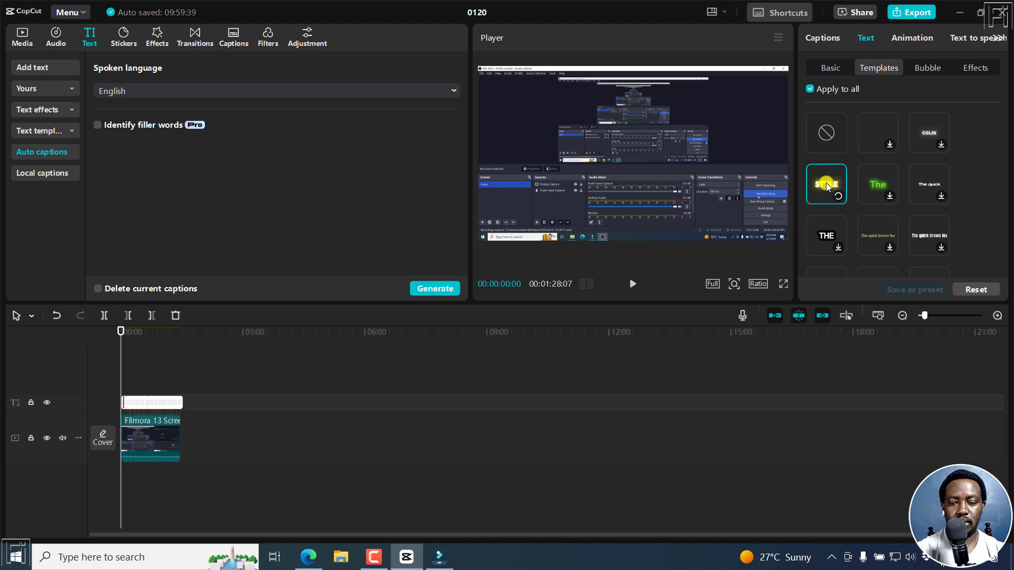
{"action": "key", "text": "space"}
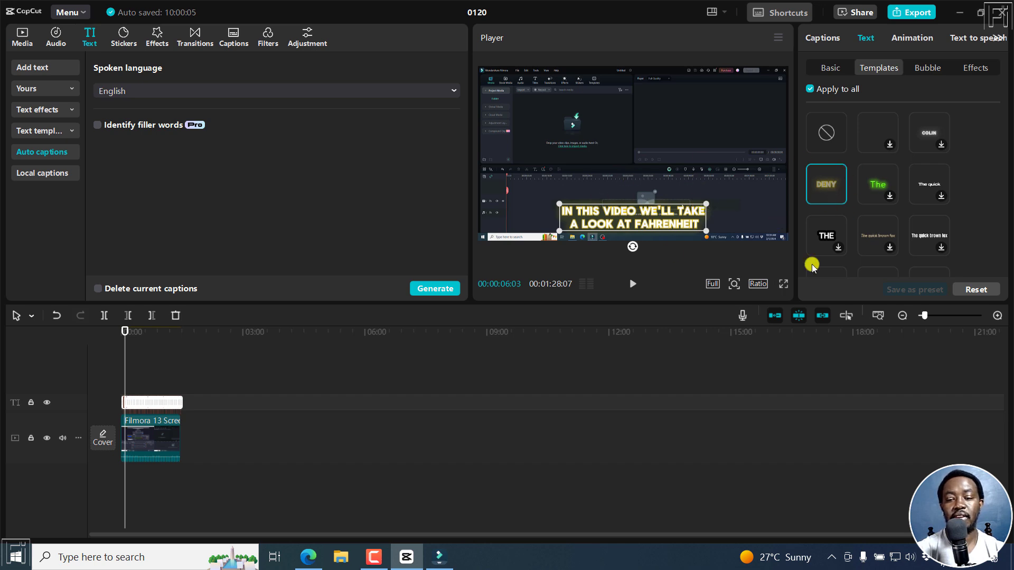
{"action": "left_click", "coordinate": [453, 563]}
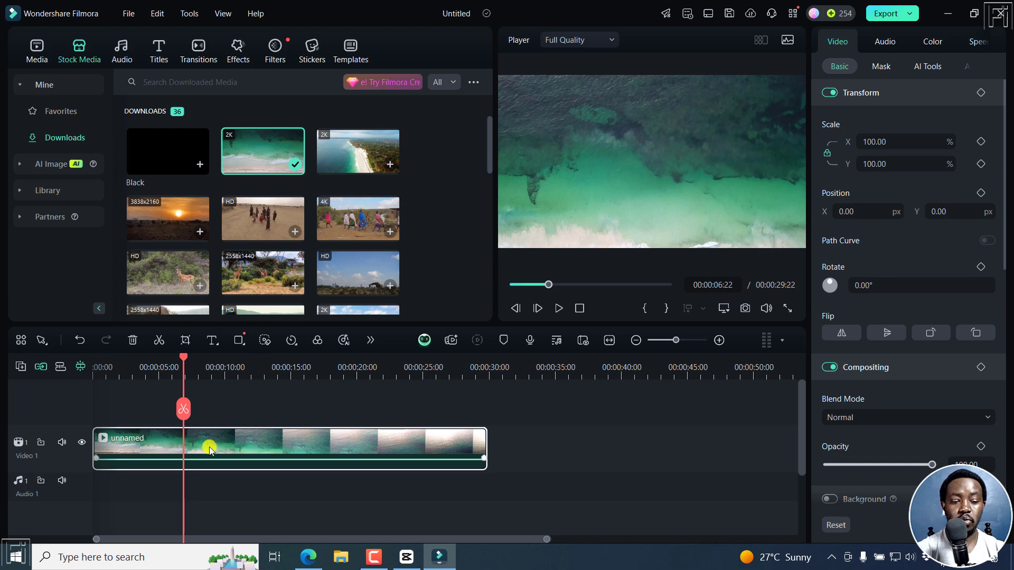
{"action": "right_click", "coordinate": [209, 449]}
{"action": "left_click", "coordinate": [262, 257]}
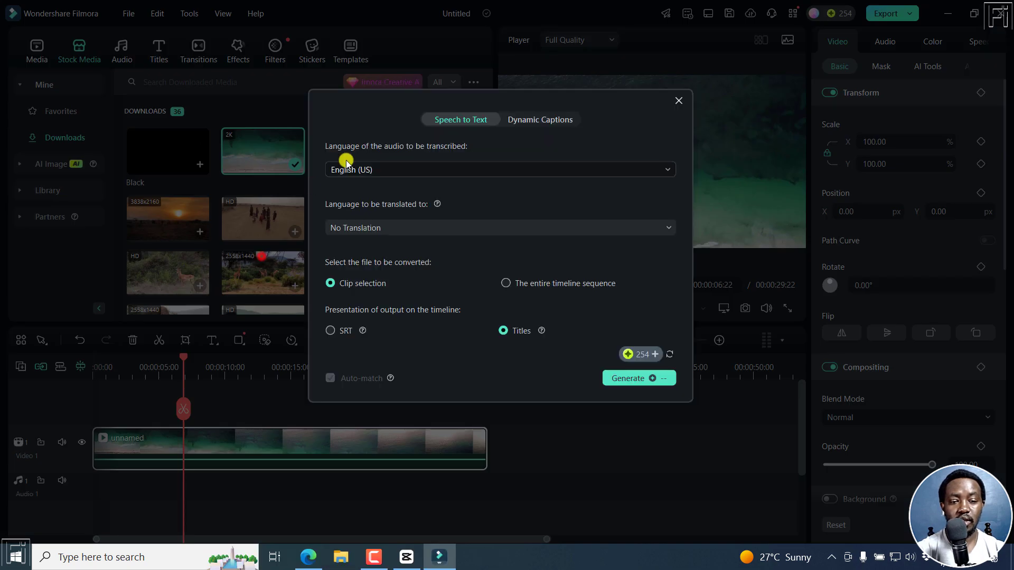
{"action": "left_click", "coordinate": [541, 120]}
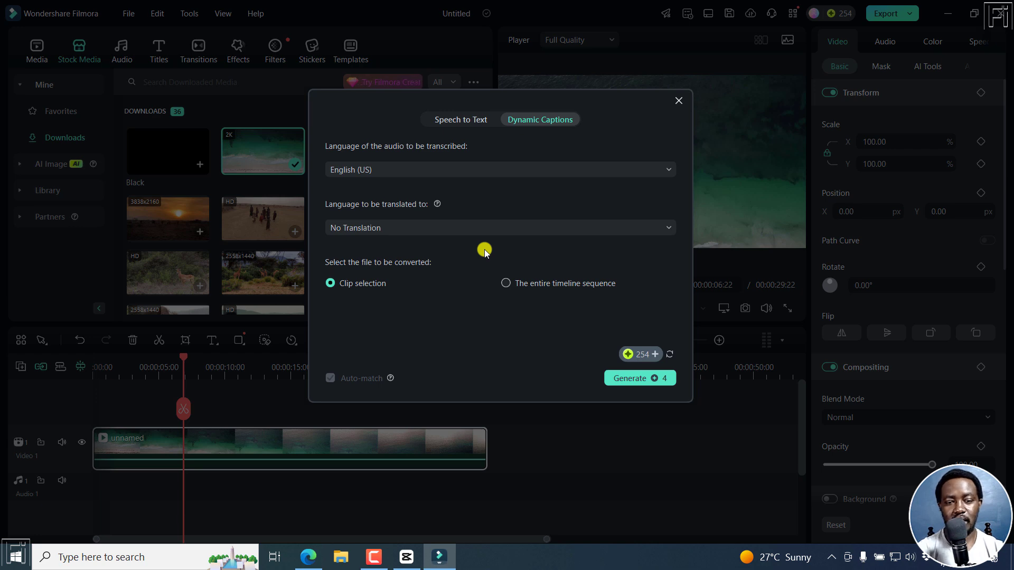
{"action": "left_click", "coordinate": [676, 102]}
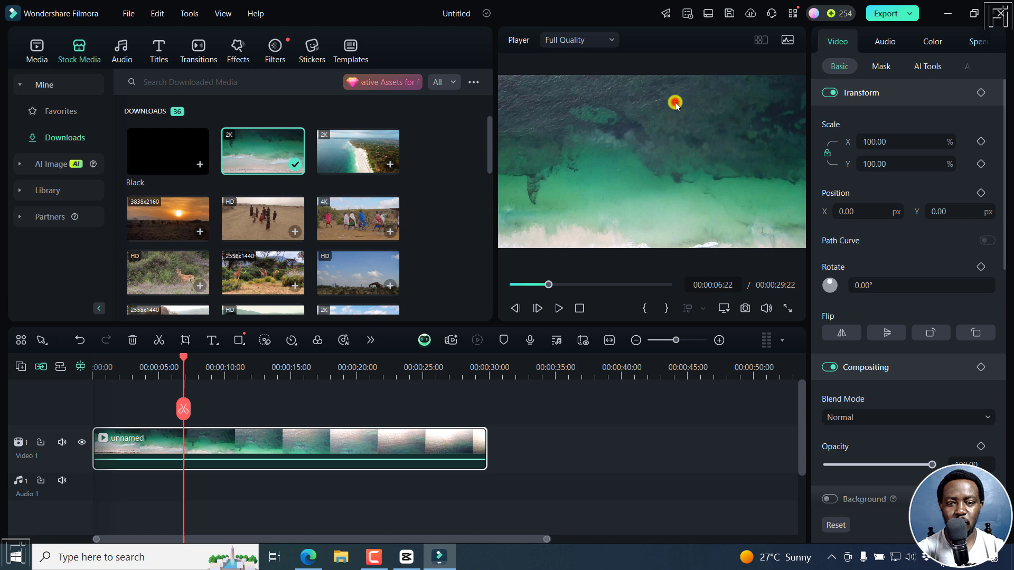
{"action": "left_click", "coordinate": [413, 557]}
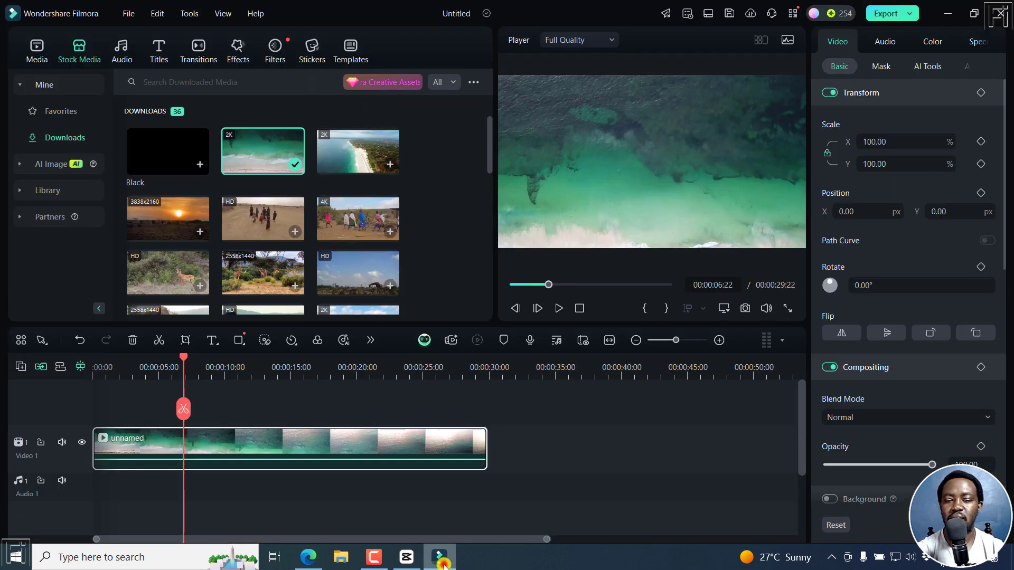
- In Filmora, browse the clip's Audio, Color and Speed properties, then return to Video
{"action": "left_click", "coordinate": [440, 558]}
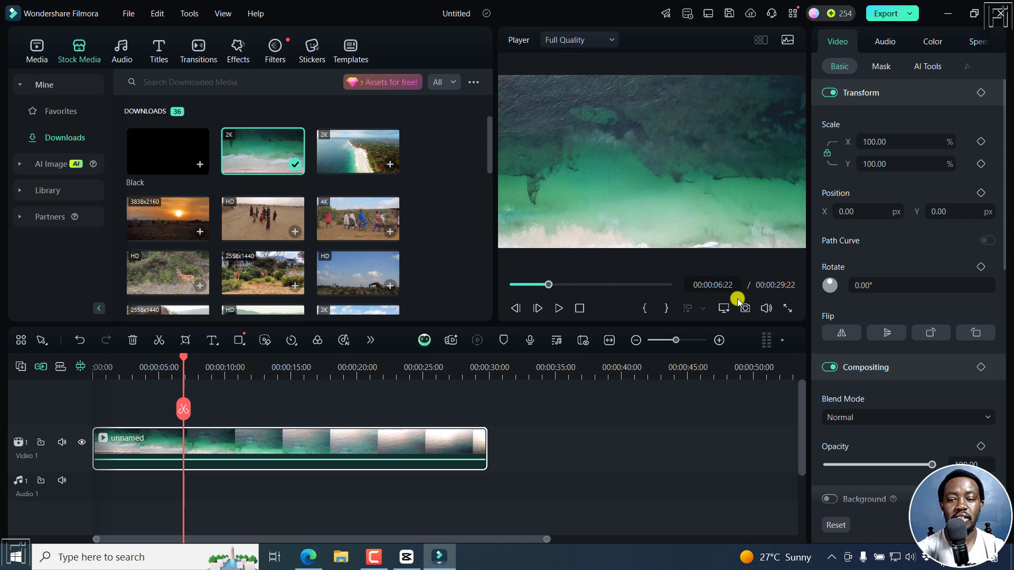
{"action": "left_click", "coordinate": [883, 38]}
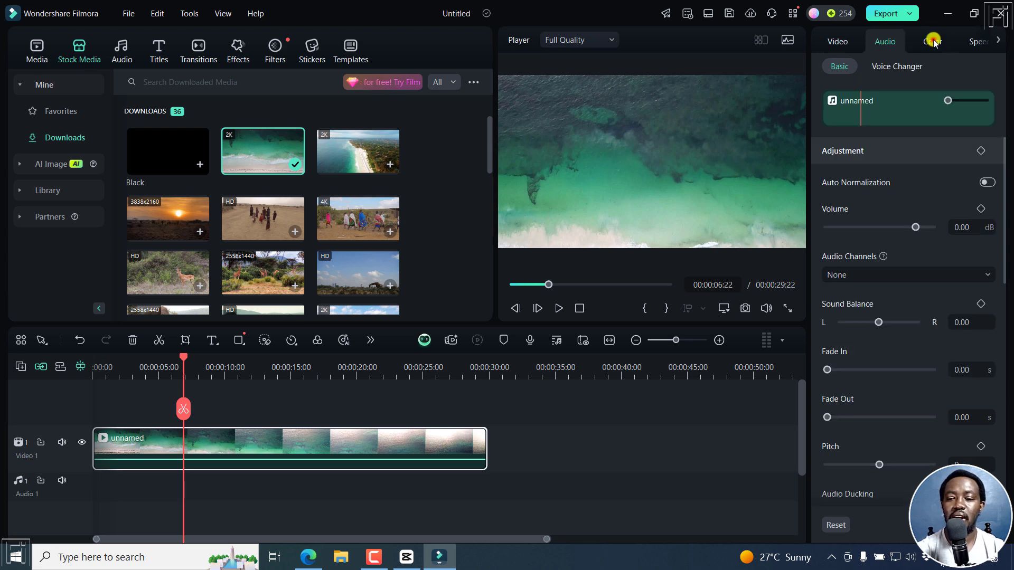
{"action": "left_click", "coordinate": [933, 42]}
{"action": "left_click", "coordinate": [977, 41]}
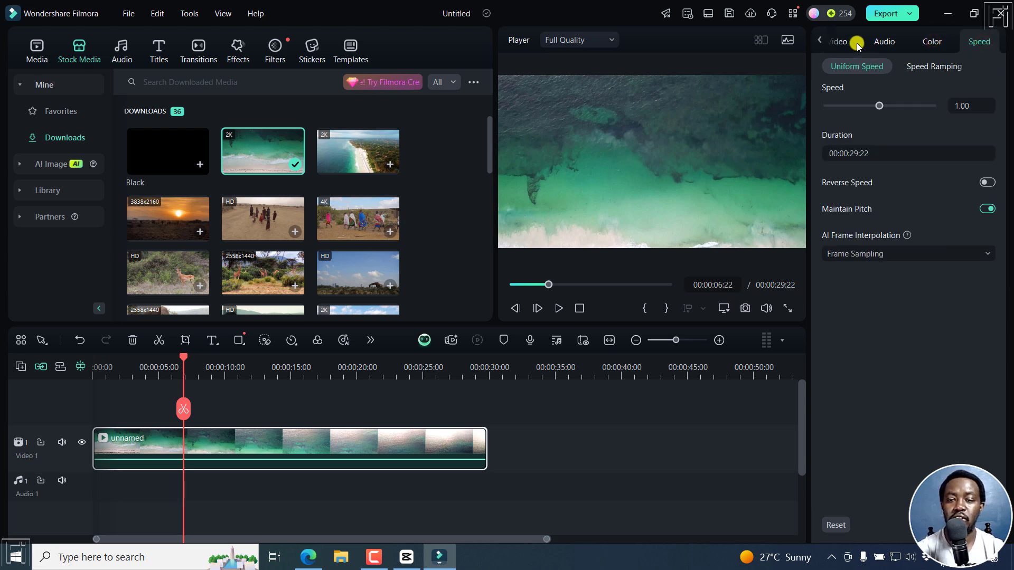
{"action": "left_click", "coordinate": [819, 40]}
{"action": "left_click", "coordinate": [840, 43]}
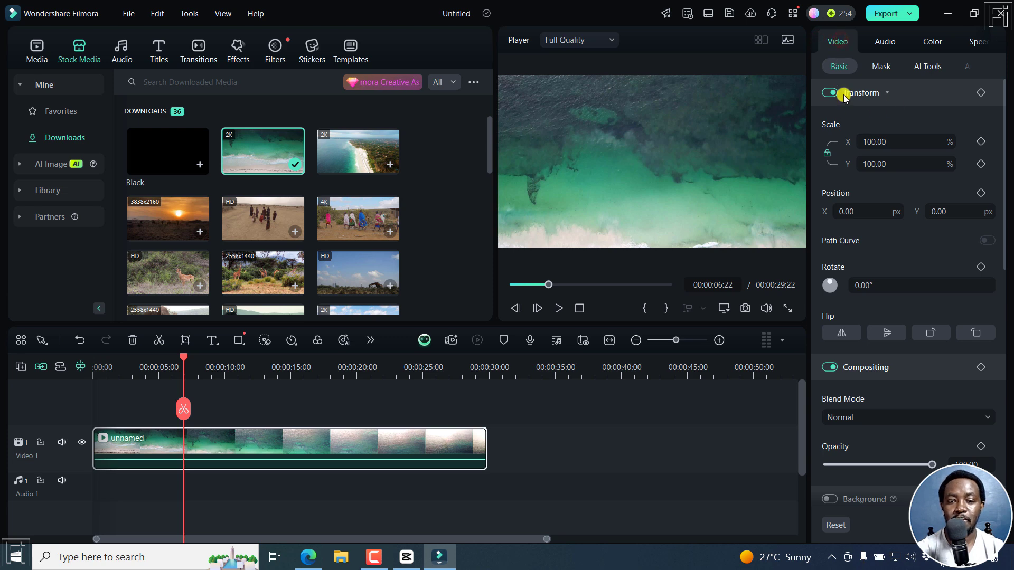
- Try the Organize workspace layout, then the Timeline layout
{"action": "left_click", "coordinate": [709, 13]}
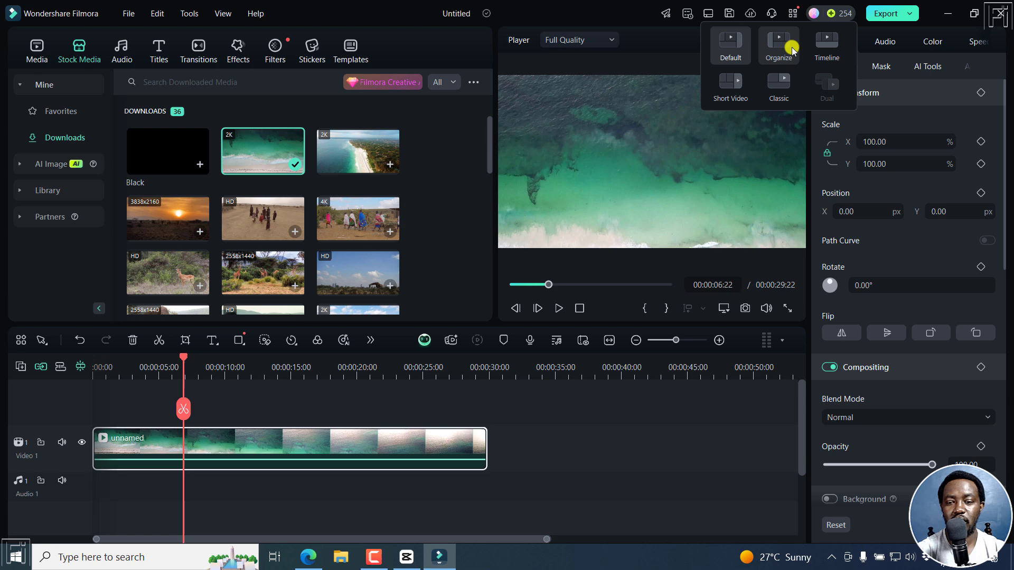
{"action": "left_click", "coordinate": [785, 50]}
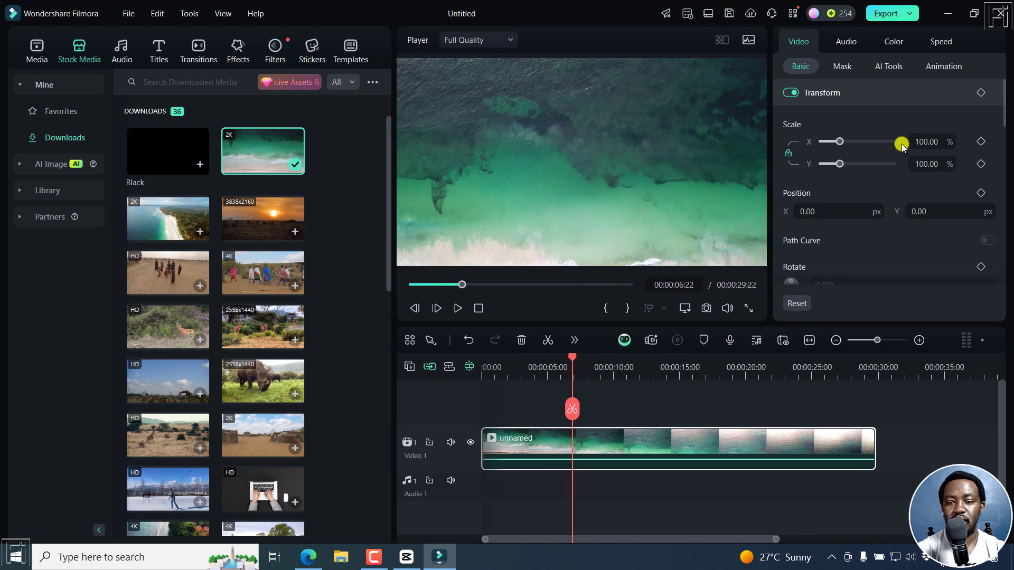
{"action": "left_click", "coordinate": [709, 13]}
{"action": "left_click", "coordinate": [830, 49]}
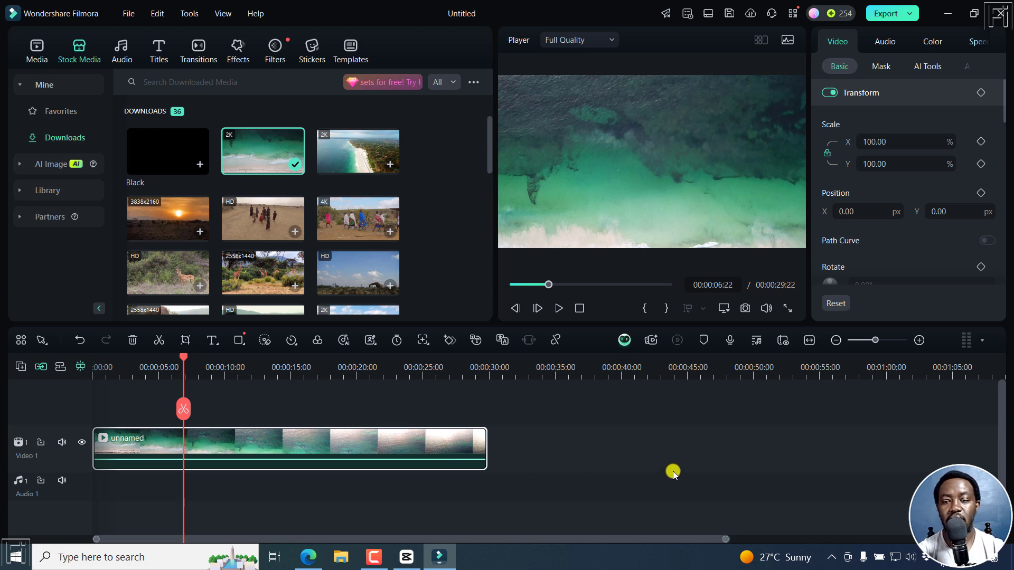
- Try the Short Video and Classic layouts, then settle on the Timeline layout
{"action": "left_click", "coordinate": [730, 14]}
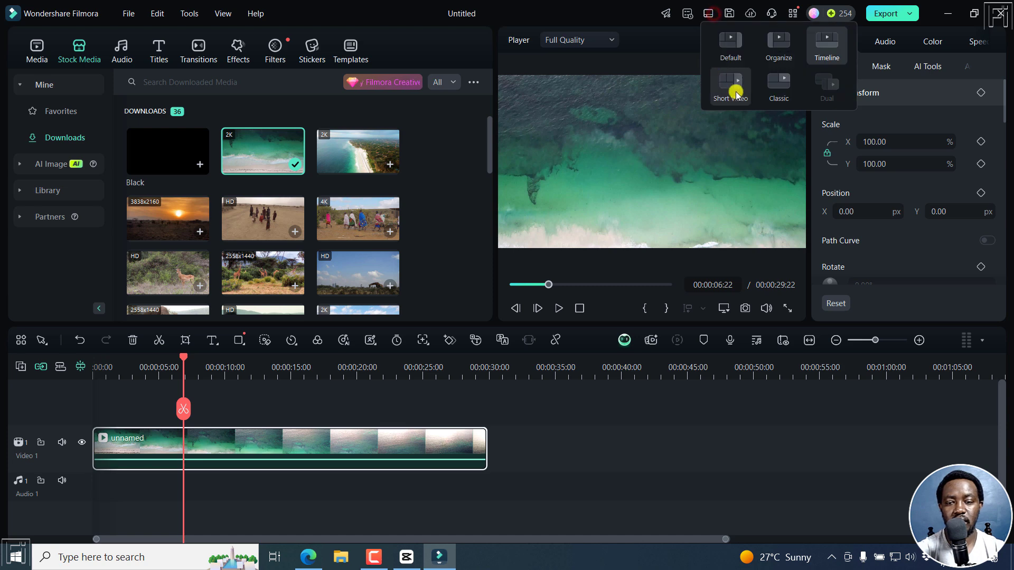
{"action": "left_click", "coordinate": [736, 90]}
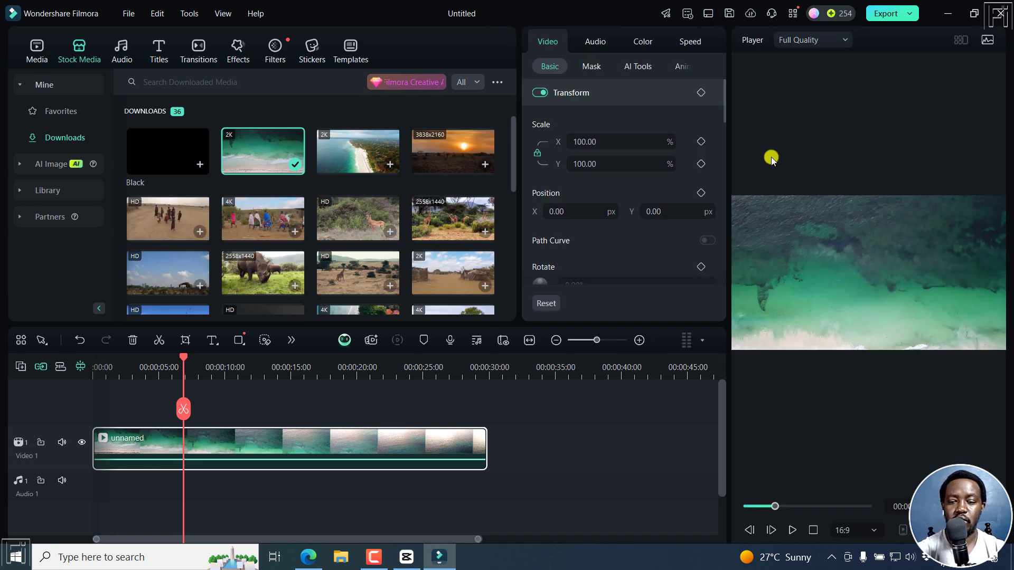
{"action": "left_click", "coordinate": [708, 14]}
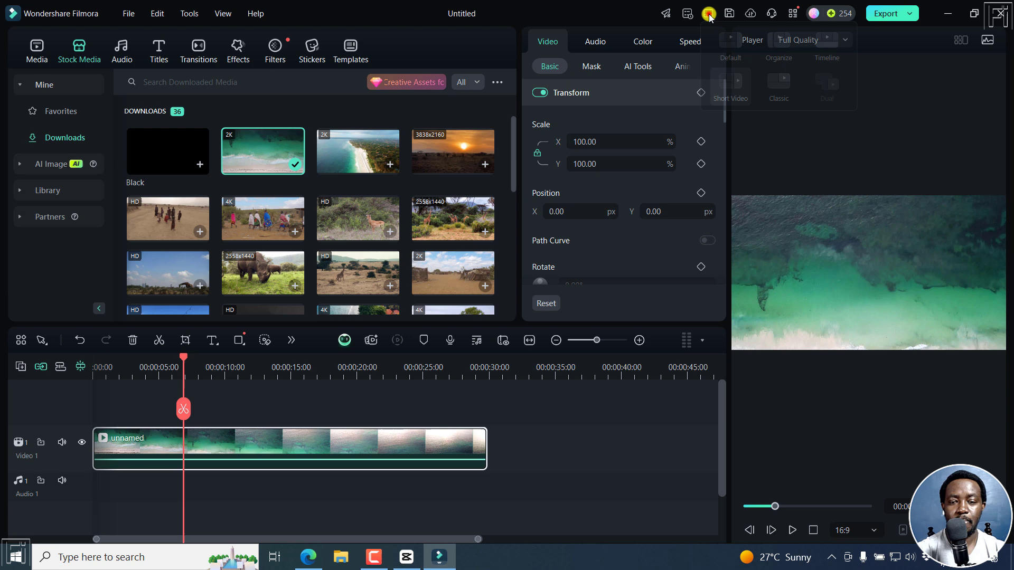
{"action": "left_click", "coordinate": [785, 86]}
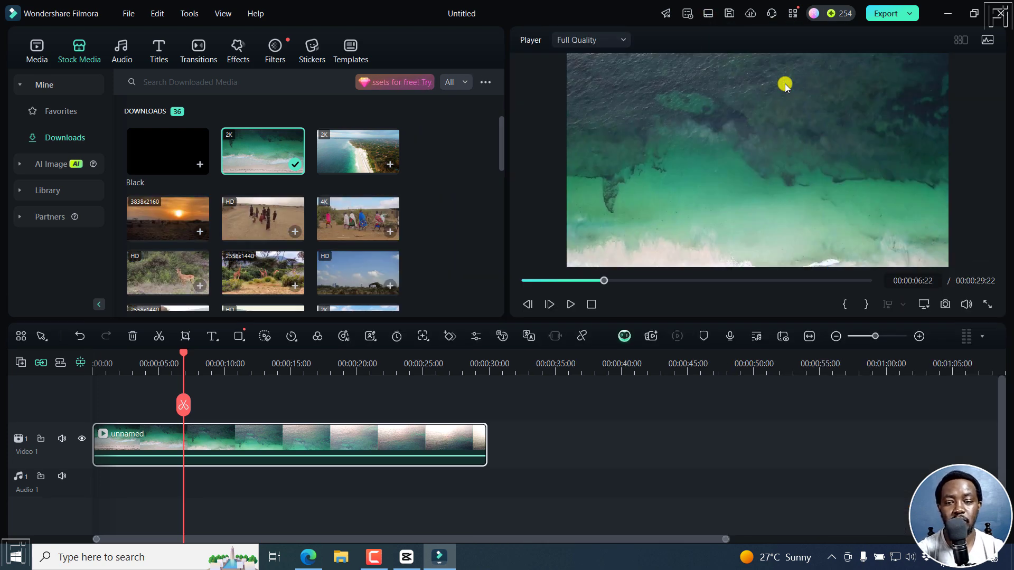
{"action": "left_click", "coordinate": [710, 13]}
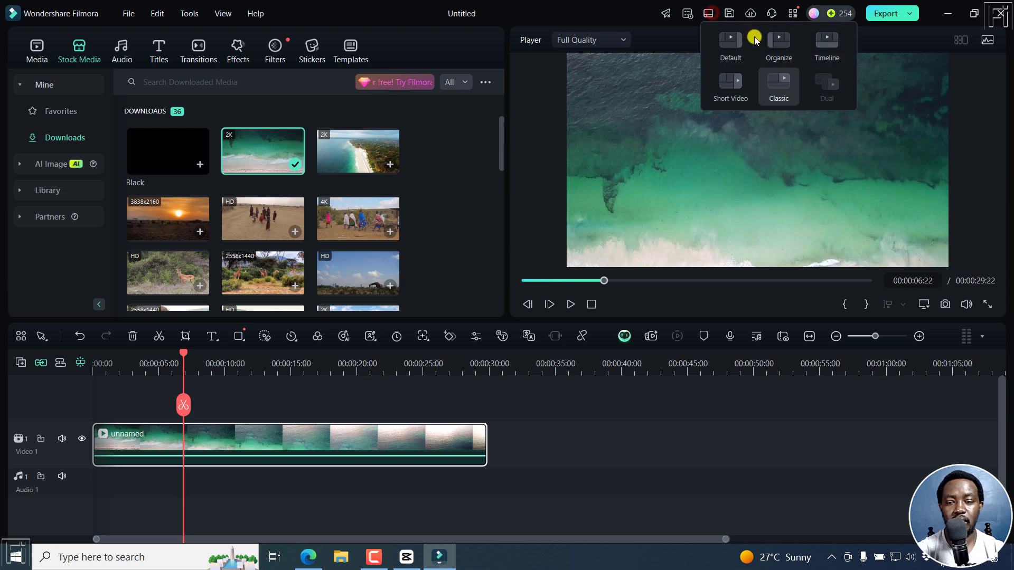
{"action": "left_click", "coordinate": [828, 47]}
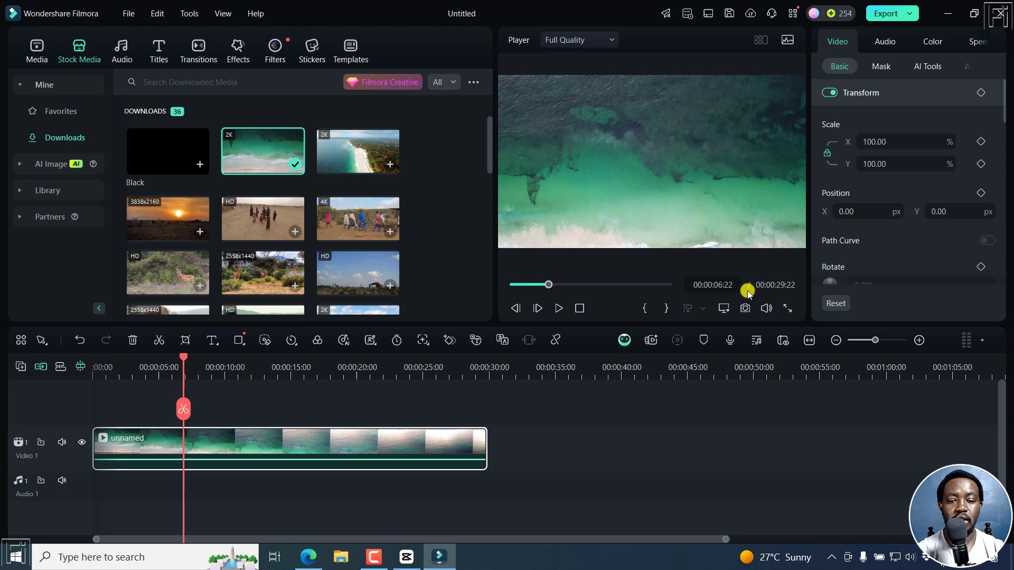
- Minimise CapCut so the Filmora project with the beach clip is back in front
{"action": "left_click", "coordinate": [398, 564]}
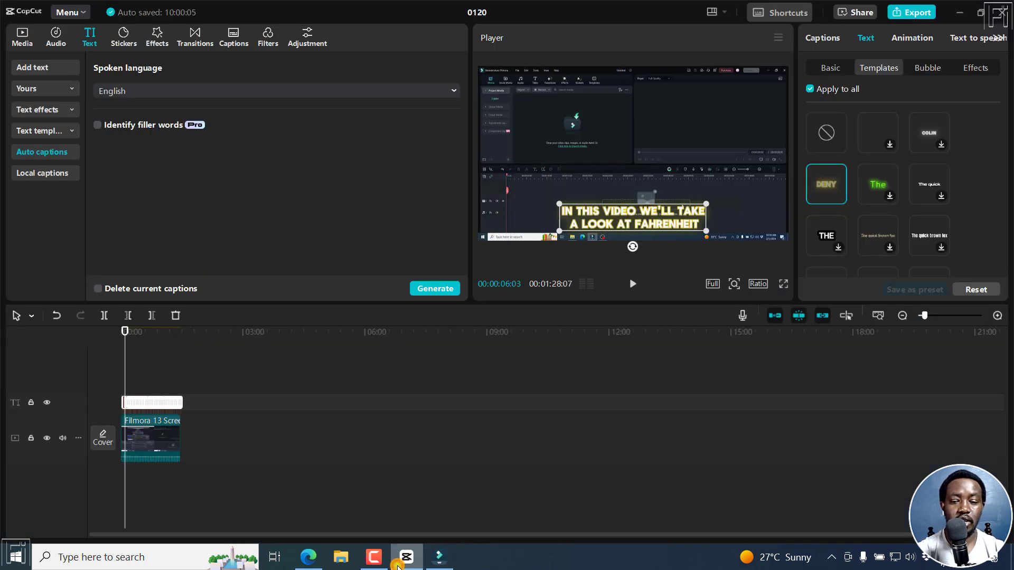
{"action": "left_click", "coordinate": [397, 564]}
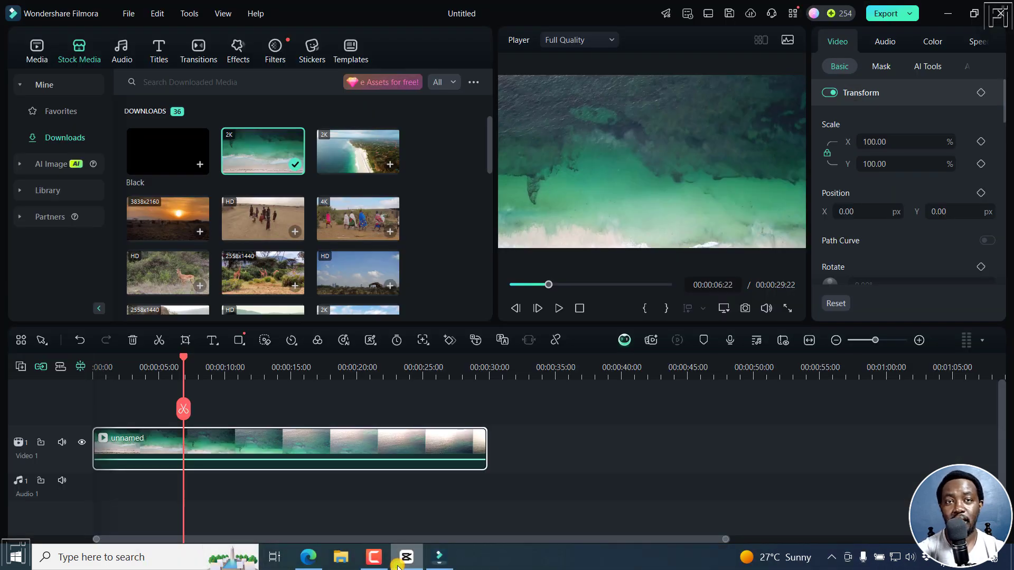